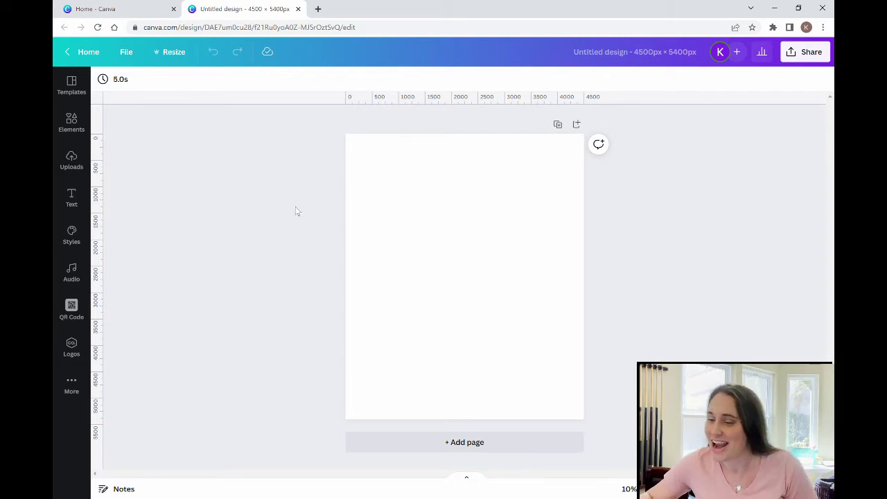
Set the blank page's background color to black.
{"action": "left_click", "coordinate": [416, 210]}
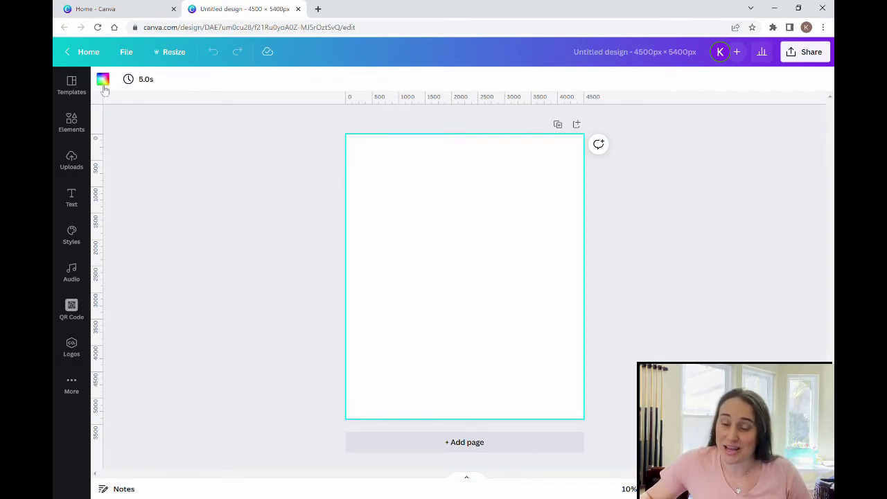
{"action": "left_click", "coordinate": [103, 81]}
{"action": "left_click", "coordinate": [114, 250]}
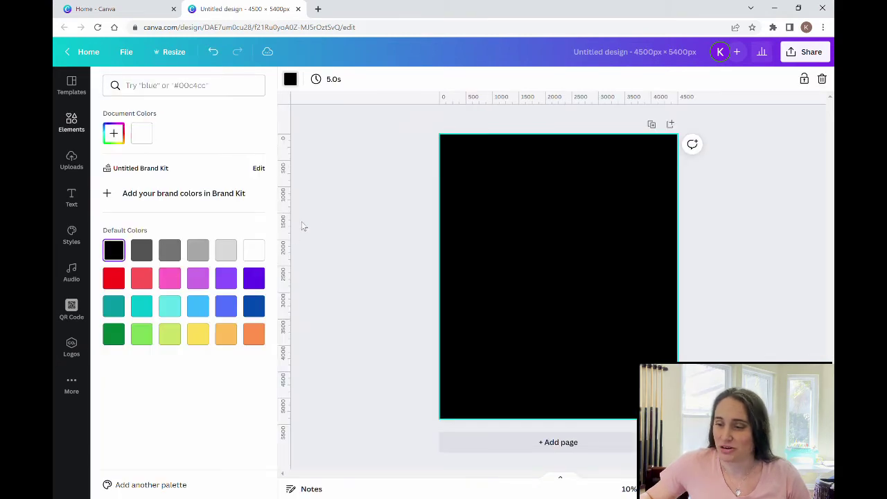
{"action": "left_click", "coordinate": [332, 211]}
{"action": "left_click", "coordinate": [673, 229]}
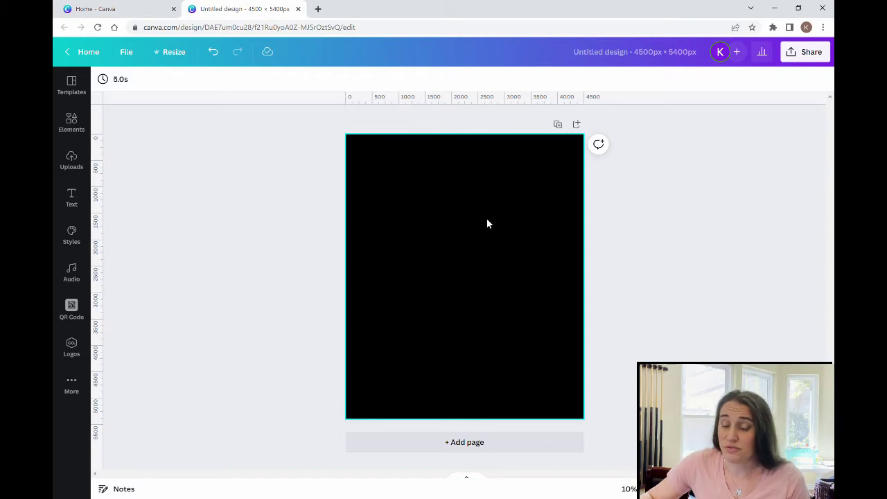
Add the recently used panoramic palm beach photo and fit it across the full page width along the top edge.
{"action": "left_click", "coordinate": [73, 129]}
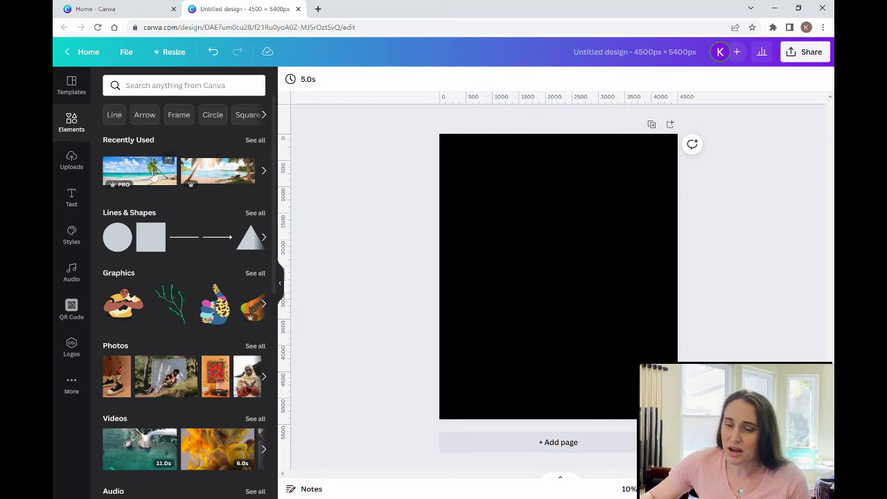
{"action": "left_click", "coordinate": [154, 176]}
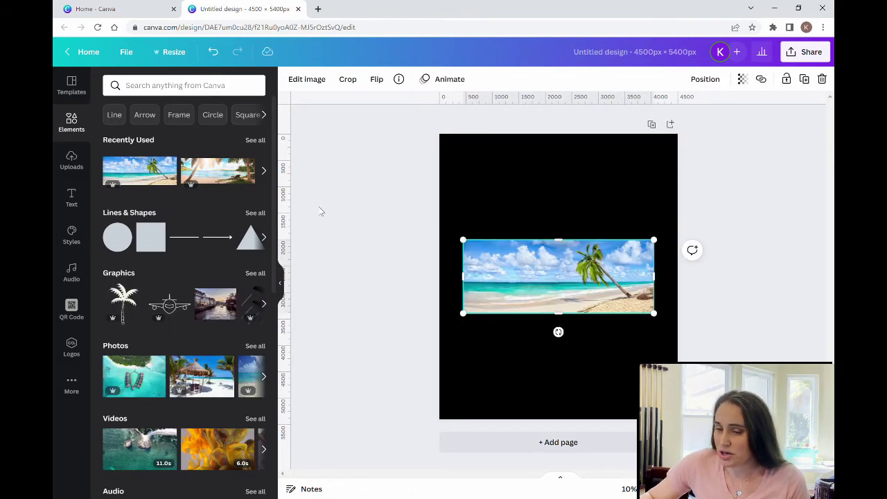
{"action": "left_click", "coordinate": [280, 284]}
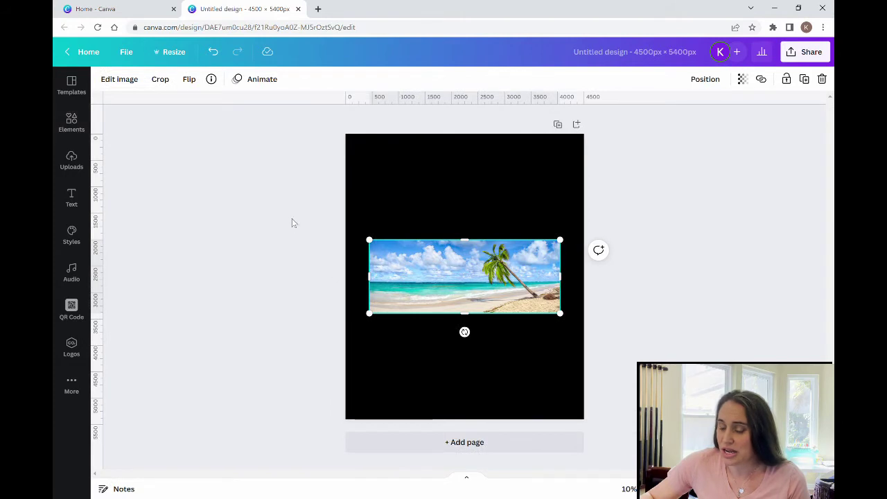
{"action": "left_click", "coordinate": [485, 323]}
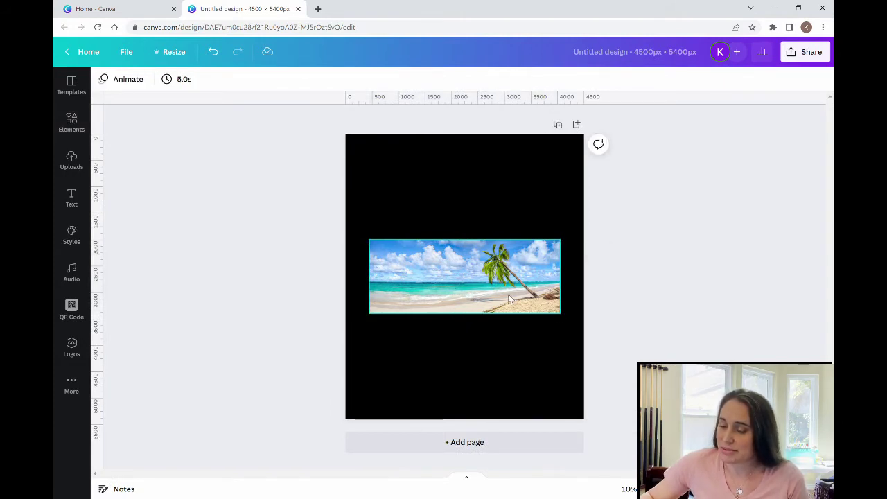
{"action": "left_click_drag", "start_coordinate": [493, 291], "coordinate": [468, 187]}
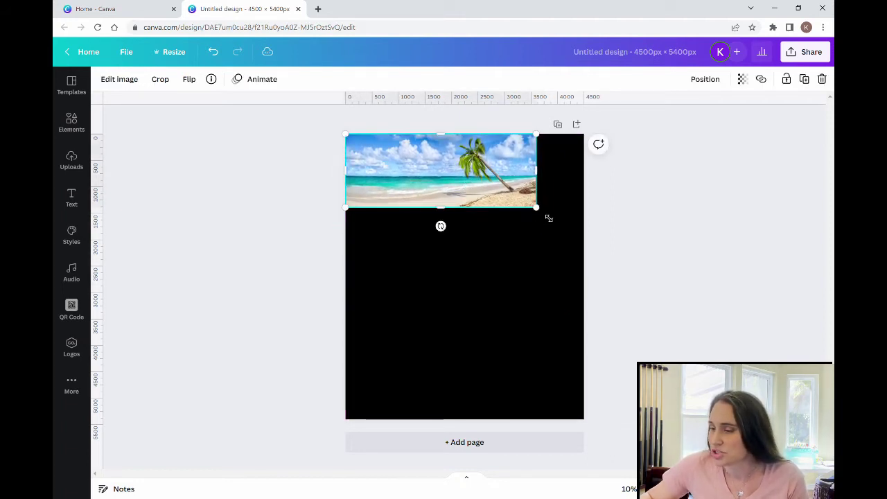
{"action": "left_click_drag", "start_coordinate": [538, 208], "coordinate": [581, 240]}
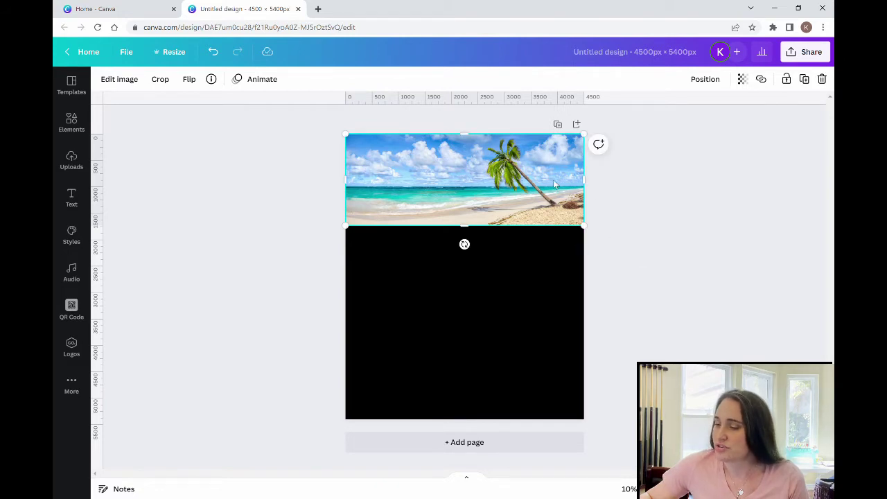
{"action": "left_click", "coordinate": [451, 302]}
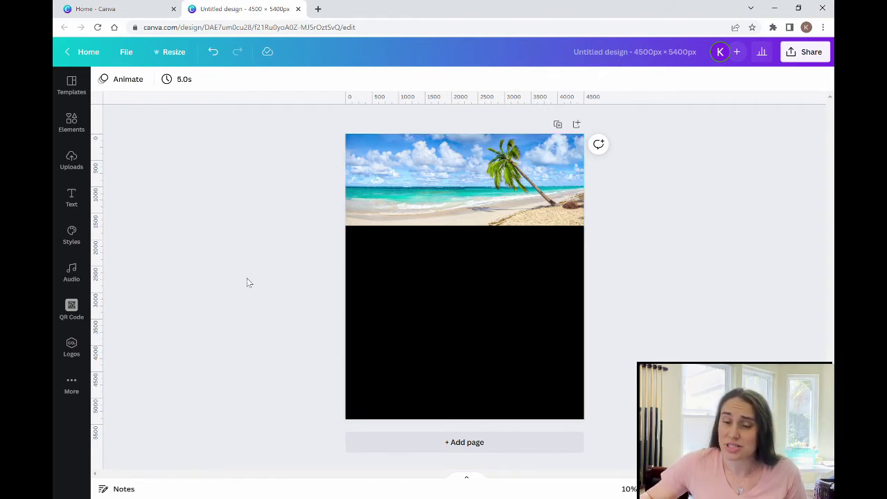
Add the letter frames I, E, K, M and T from the Frames elements collection to the page.
{"action": "left_click", "coordinate": [75, 128]}
{"action": "left_click", "coordinate": [177, 94]}
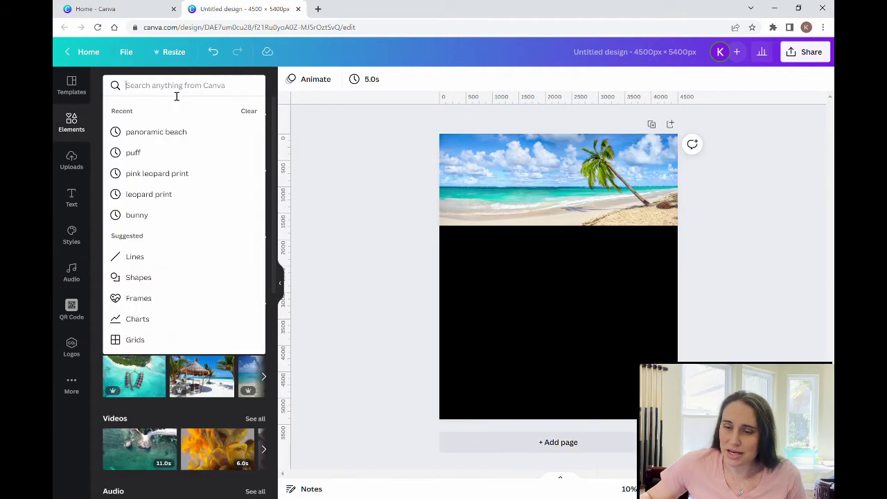
{"action": "left_click", "coordinate": [129, 300]}
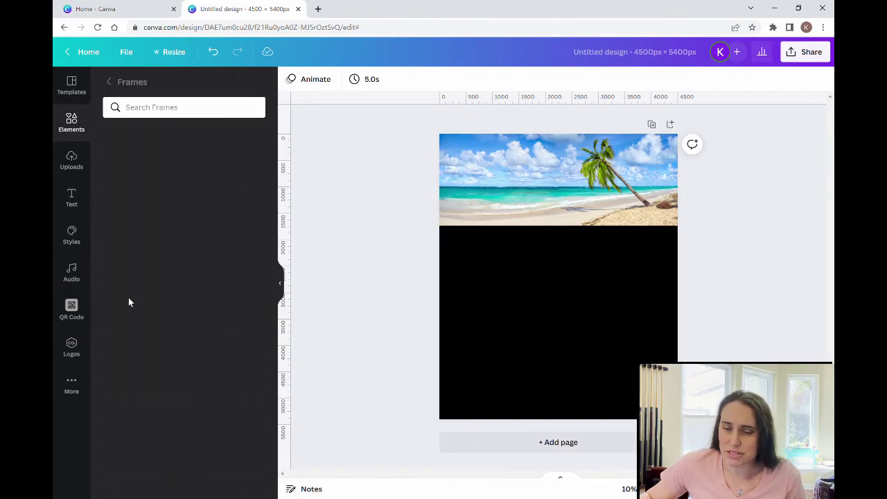
{"action": "scroll", "coordinate": [201, 249], "scroll_direction": "down", "scroll_amount": 3}
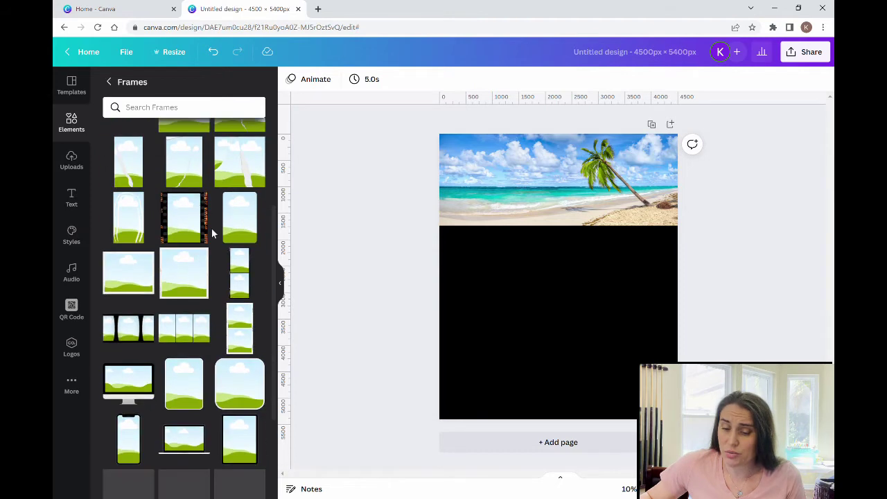
{"action": "scroll", "coordinate": [208, 228], "scroll_direction": "down", "scroll_amount": 2}
{"action": "scroll", "coordinate": [208, 221], "scroll_direction": "down", "scroll_amount": 5}
{"action": "scroll", "coordinate": [208, 221], "scroll_direction": "down", "scroll_amount": 10}
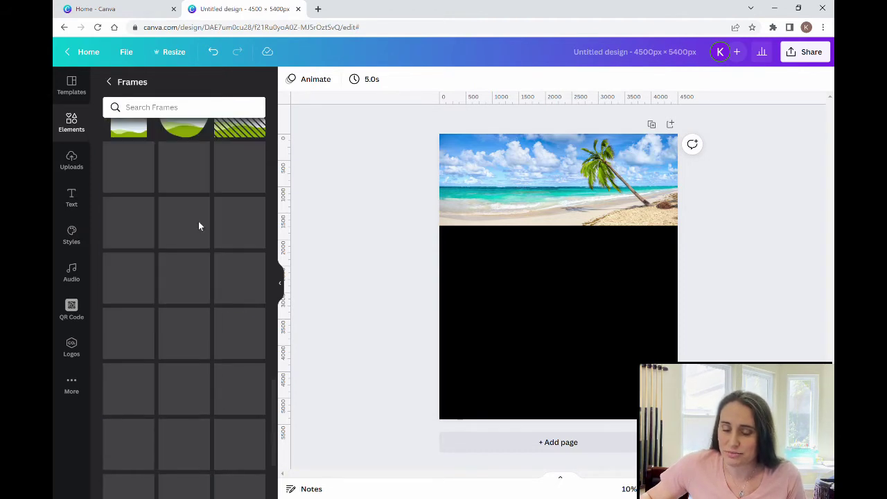
{"action": "scroll", "coordinate": [208, 223], "scroll_direction": "down", "scroll_amount": 4}
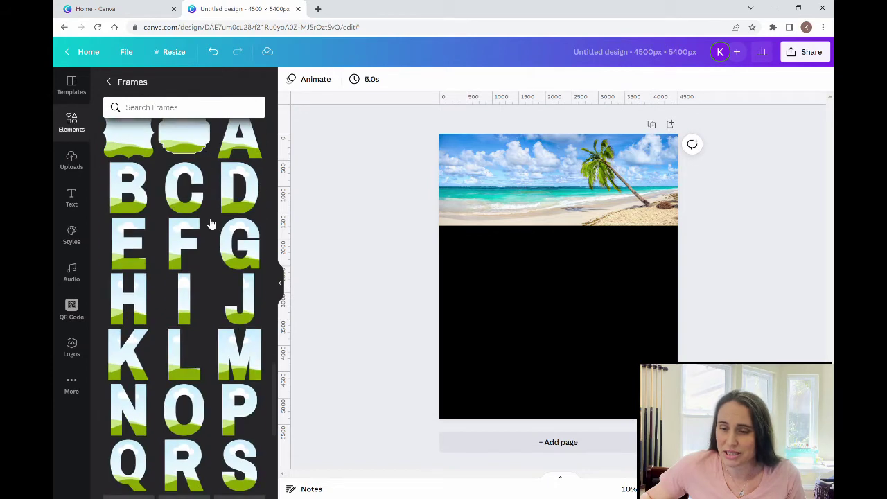
{"action": "left_click", "coordinate": [201, 298]}
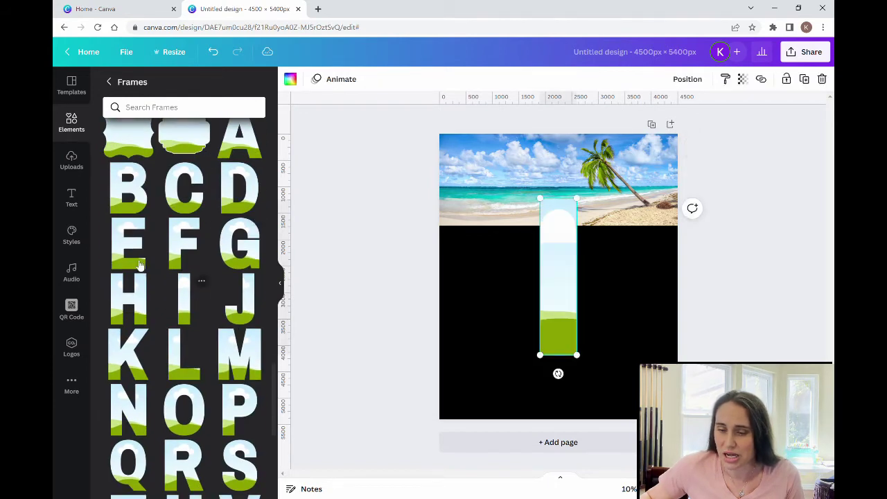
{"action": "left_click", "coordinate": [138, 264]}
{"action": "left_click", "coordinate": [135, 358]}
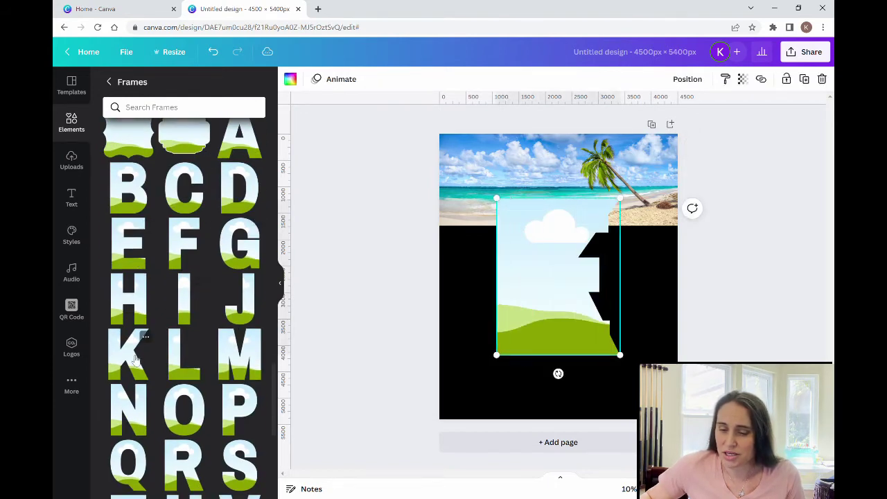
{"action": "left_click", "coordinate": [240, 366]}
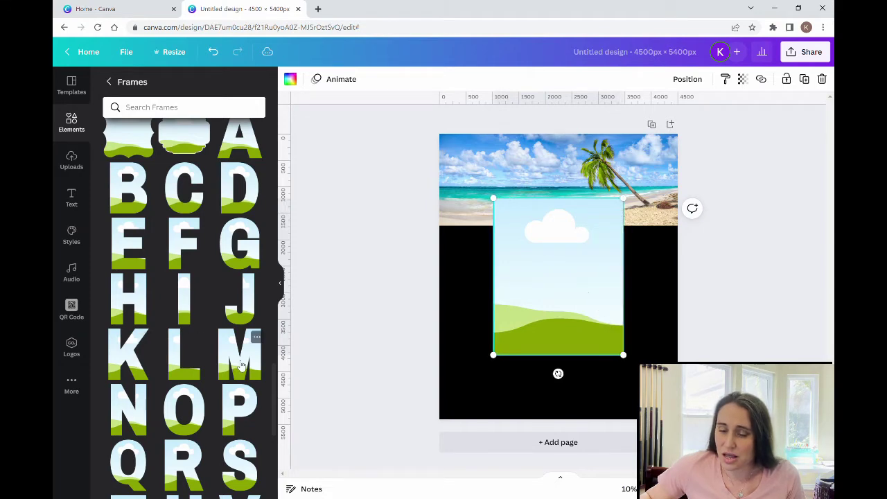
{"action": "scroll", "coordinate": [208, 326], "scroll_direction": "down", "scroll_amount": 2}
{"action": "left_click", "coordinate": [139, 411]}
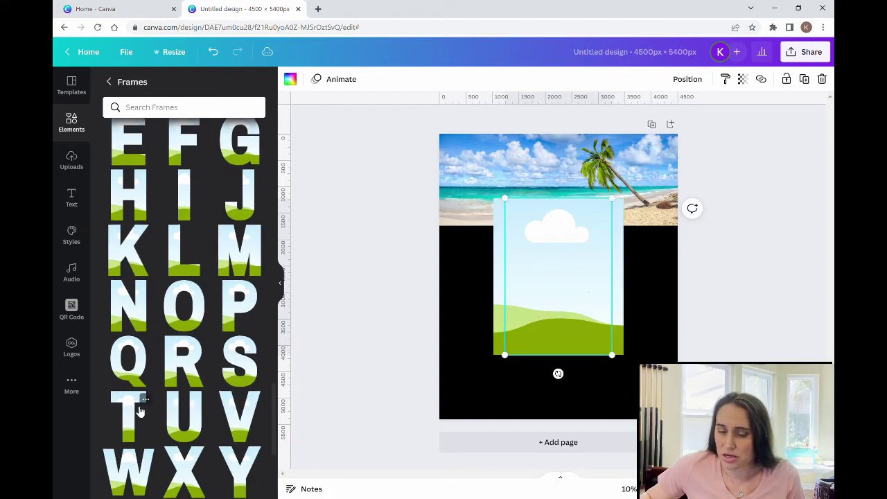
{"action": "left_click", "coordinate": [335, 298]}
{"action": "left_click", "coordinate": [281, 285]}
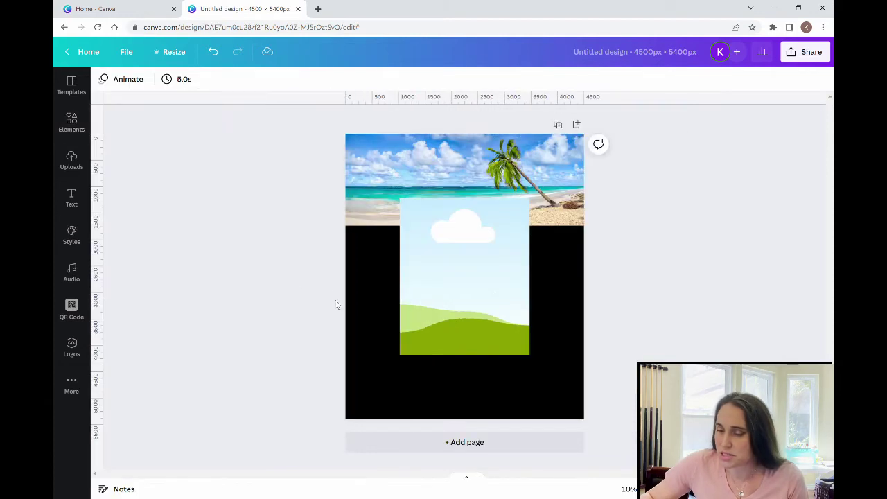
Shrink the T and M frames and place them over the left and right parts of the beach photo.
{"action": "left_click", "coordinate": [479, 277]}
{"action": "left_click_drag", "start_coordinate": [516, 210], "coordinate": [366, 176]}
{"action": "left_click_drag", "start_coordinate": [390, 207], "coordinate": [386, 206]}
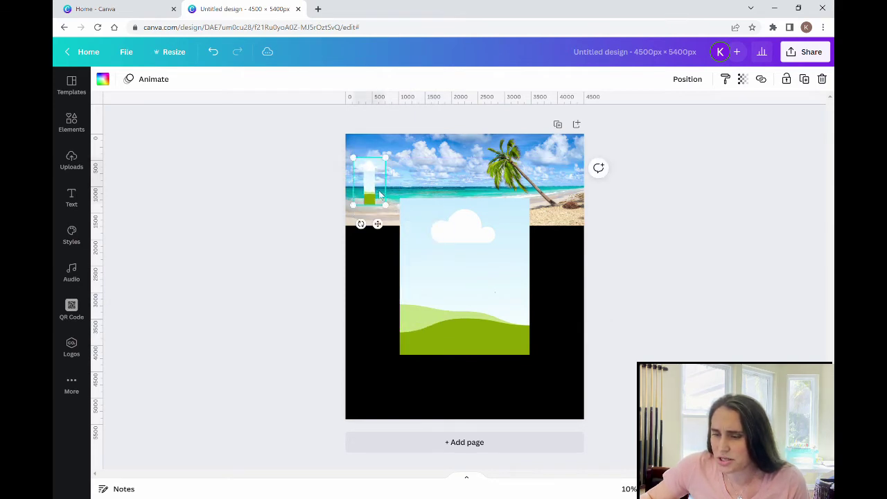
{"action": "left_click", "coordinate": [441, 292]}
{"action": "left_click_drag", "start_coordinate": [529, 200], "coordinate": [434, 313]}
{"action": "key", "text": "ctrl+z"}
{"action": "key", "text": "ctrl+z"}
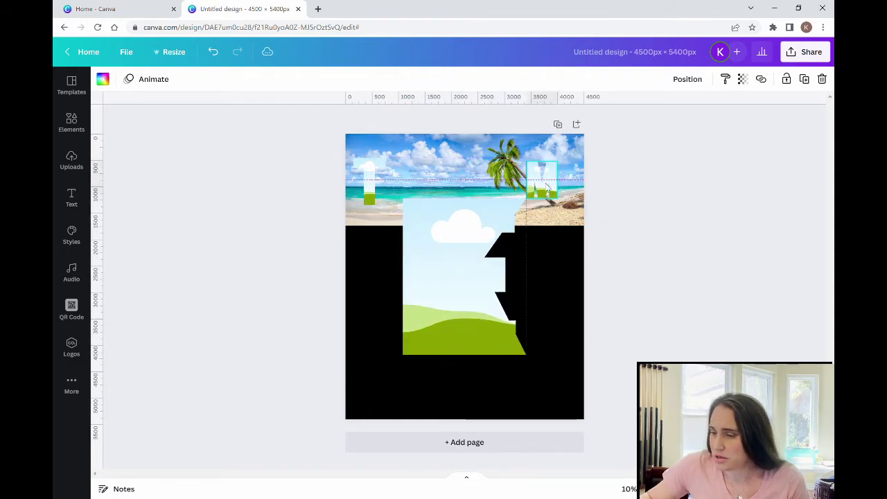
Shrink the K, E and I frames and arrange them with T and M to read TIK and ME across the photo.
{"action": "left_click_drag", "start_coordinate": [532, 203], "coordinate": [425, 191]}
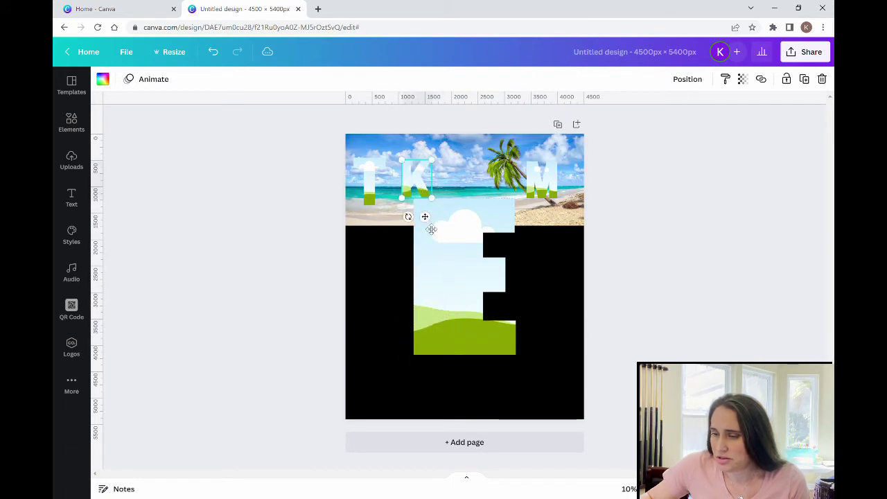
{"action": "left_click", "coordinate": [422, 218]}
{"action": "left_click_drag", "start_coordinate": [522, 202], "coordinate": [537, 188]}
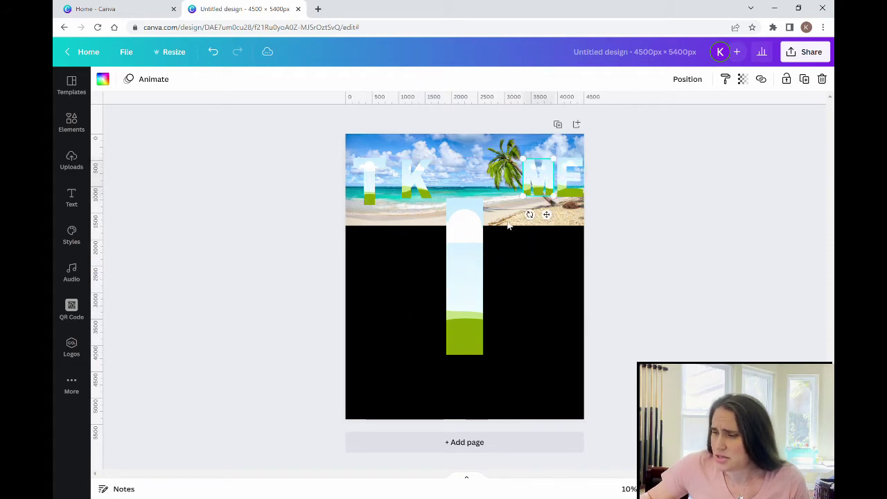
{"action": "left_click", "coordinate": [477, 220]}
{"action": "left_click_drag", "start_coordinate": [486, 215], "coordinate": [460, 296]}
{"action": "left_click_drag", "start_coordinate": [455, 336], "coordinate": [399, 192]}
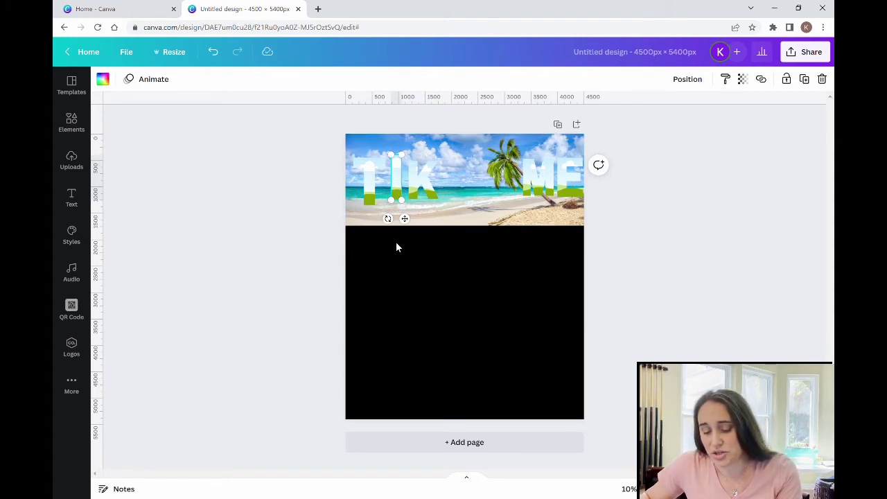
Duplicate the I frame twice and the T frame once, placing the copies to complete the words TIKI TIME.
{"action": "left_click_drag", "start_coordinate": [402, 188], "coordinate": [454, 188]}
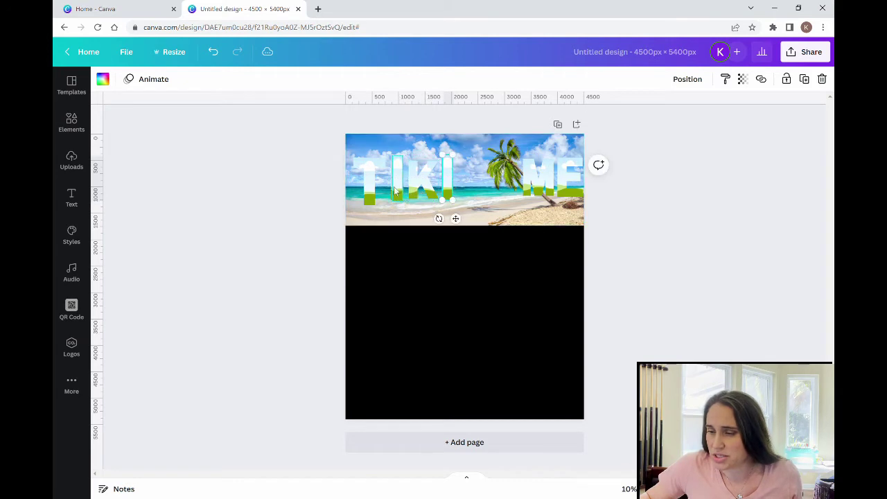
{"action": "left_click", "coordinate": [371, 195]}
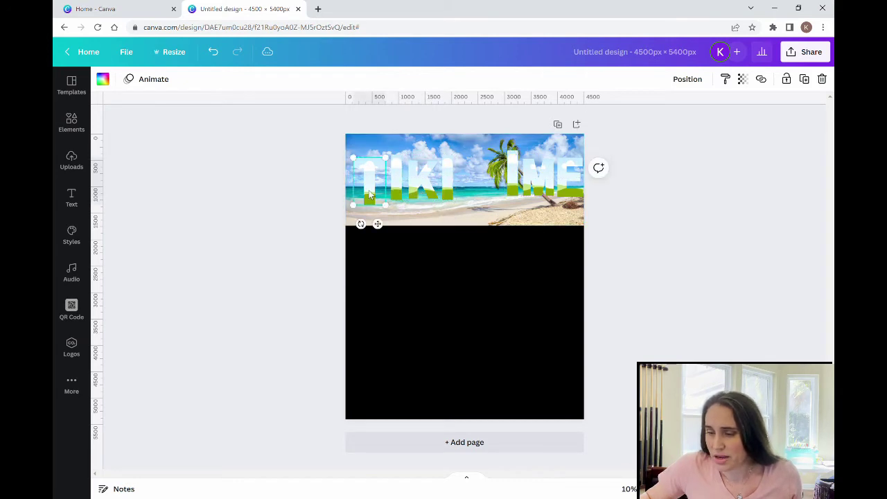
{"action": "left_click_drag", "start_coordinate": [369, 192], "coordinate": [487, 186]}
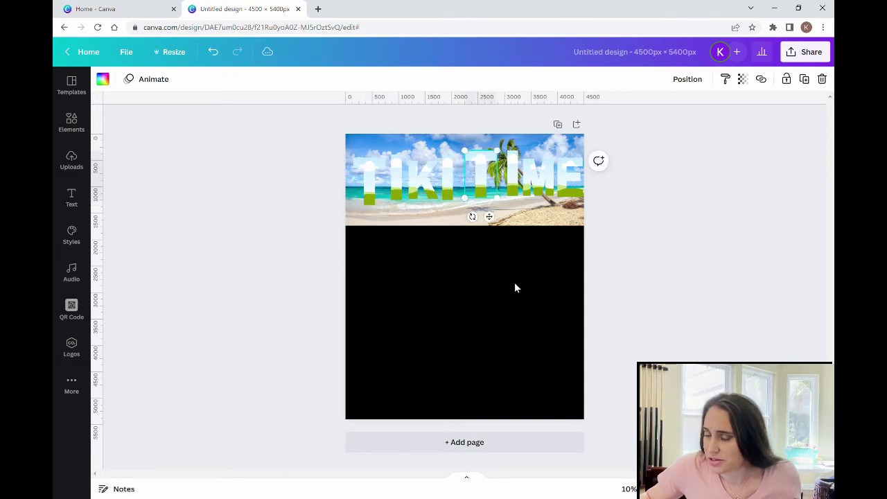
{"action": "left_click", "coordinate": [513, 285]}
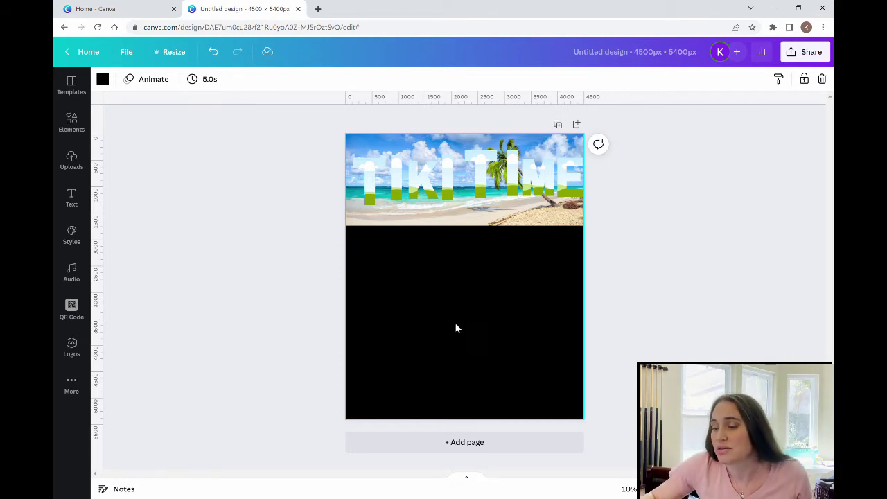
Reduce the beach photo's transparency value to 62 so the letter frames stand out.
{"action": "left_click", "coordinate": [547, 222]}
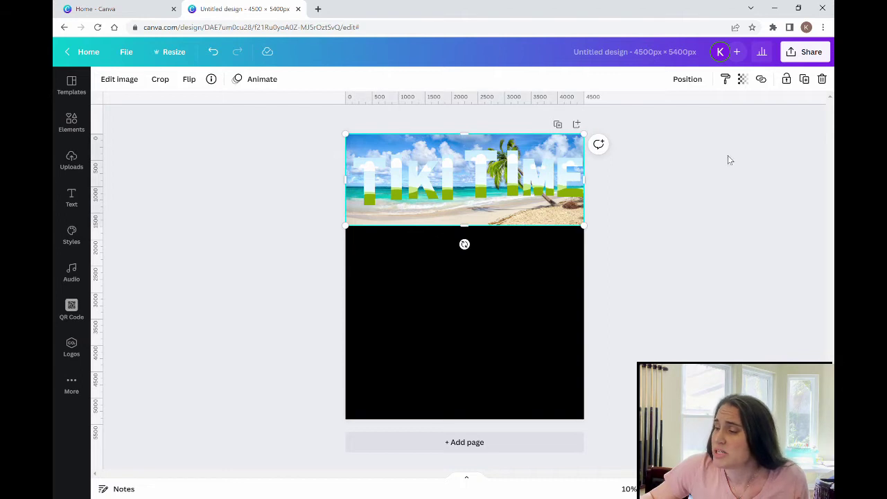
{"action": "left_click", "coordinate": [749, 84]}
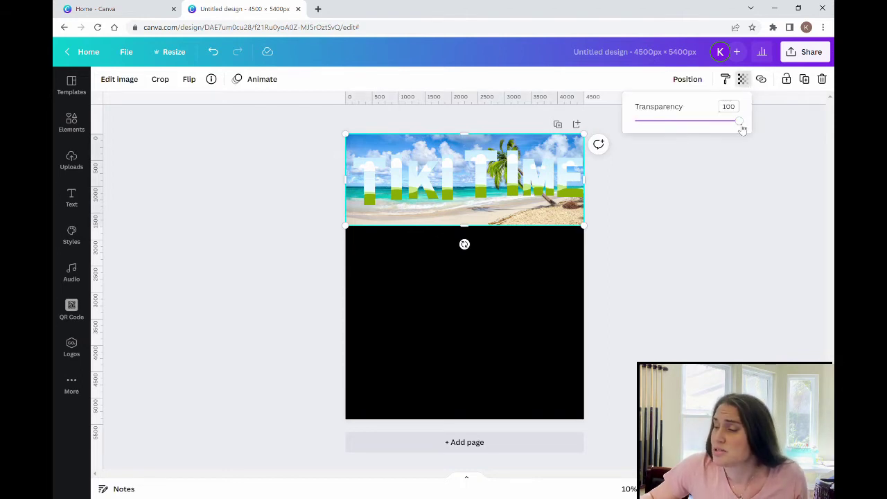
{"action": "left_click_drag", "start_coordinate": [741, 123], "coordinate": [703, 131]}
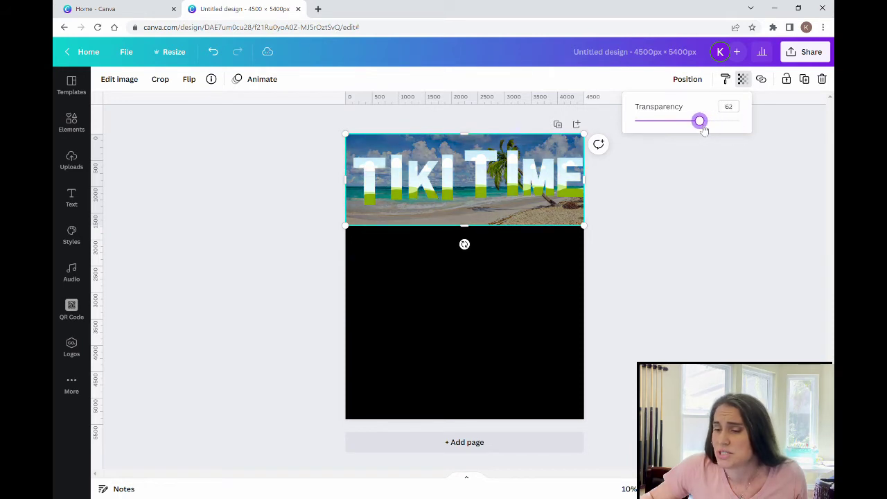
{"action": "left_click", "coordinate": [738, 298]}
Shrink the first T frame of TIKI slightly so its height is closer to the neighboring letters.
{"action": "left_click", "coordinate": [550, 365]}
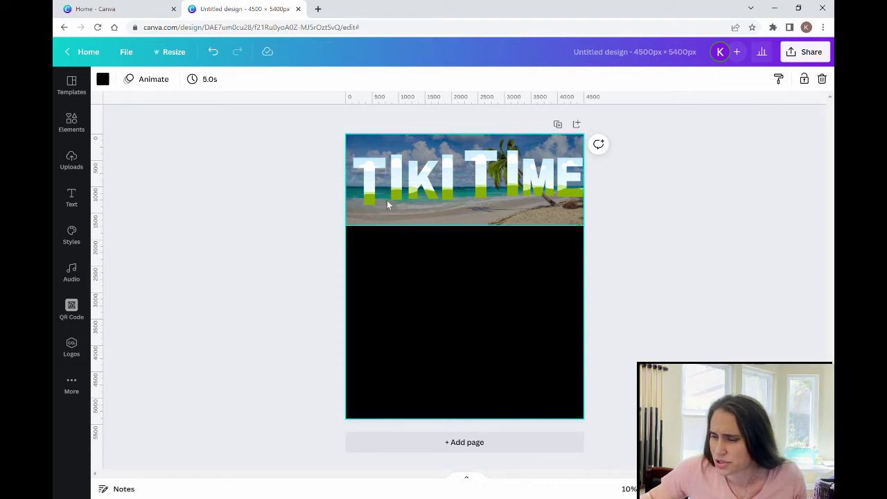
{"action": "left_click", "coordinate": [377, 199]}
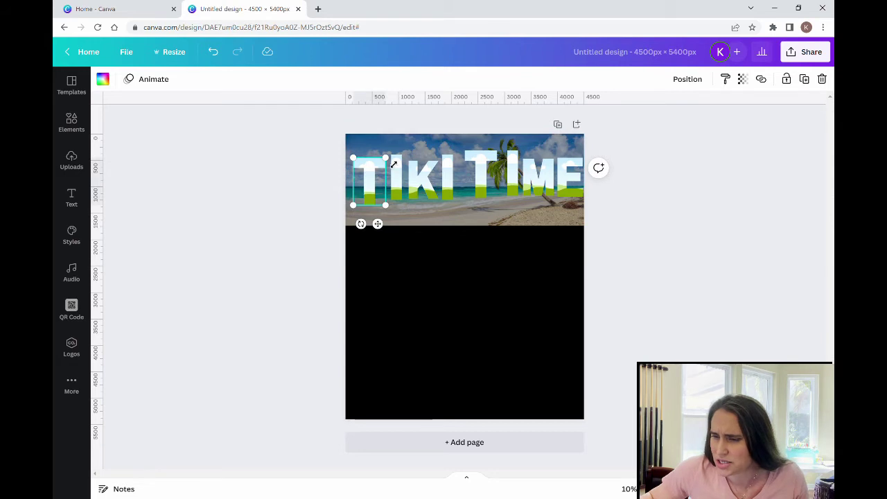
{"action": "left_click_drag", "start_coordinate": [392, 164], "coordinate": [389, 166]}
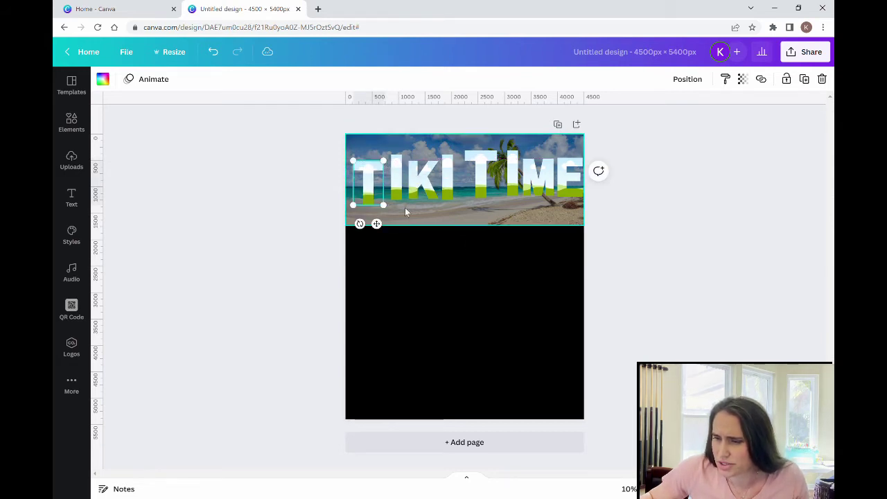
Align the TIKI TIME letter frames in one even row at matching heights, closing the gaps and keeping the final E inside the page.
{"action": "left_click", "coordinate": [674, 249]}
{"action": "left_click", "coordinate": [396, 191]}
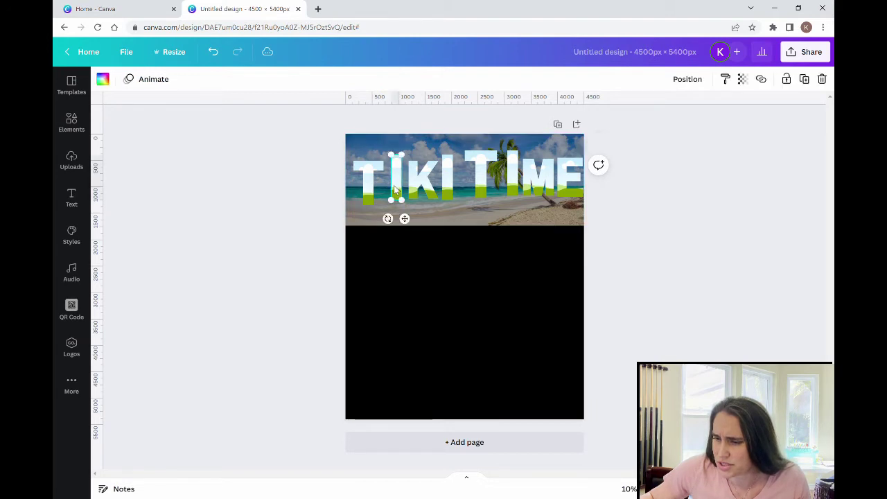
{"action": "left_click_drag", "start_coordinate": [398, 194], "coordinate": [399, 198]}
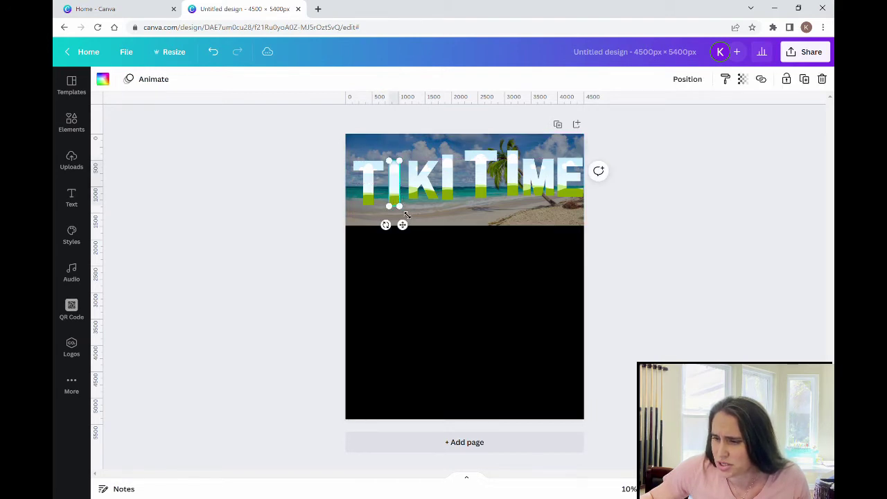
{"action": "left_click", "coordinate": [424, 187]}
{"action": "left_click_drag", "start_coordinate": [424, 189], "coordinate": [456, 202]}
{"action": "left_click", "coordinate": [459, 200]}
{"action": "left_click_drag", "start_coordinate": [571, 181], "coordinate": [565, 182]}
{"action": "left_click", "coordinate": [542, 274]}
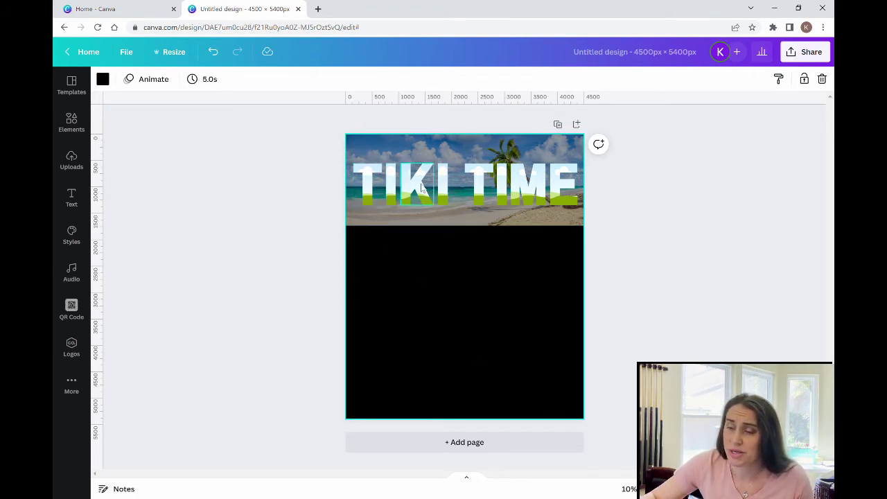
Find the palm beach panorama among the recently used elements and place it in the first T frame.
{"action": "left_click", "coordinate": [73, 120]}
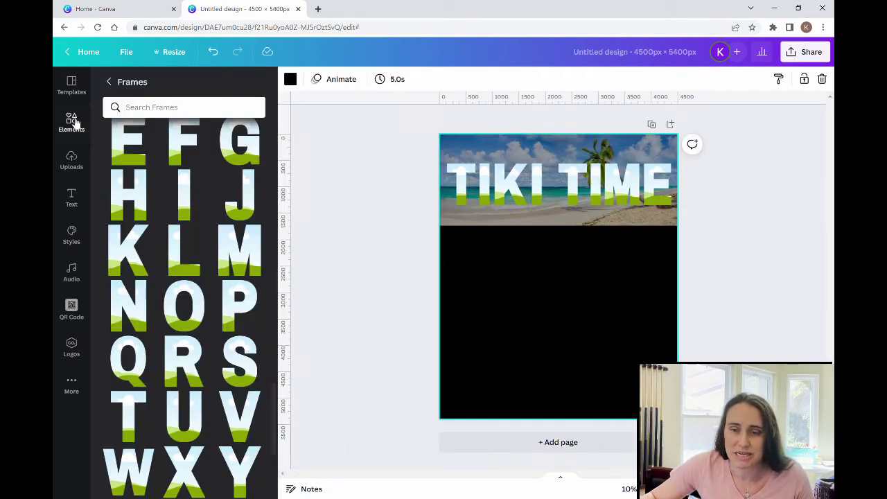
{"action": "left_click", "coordinate": [109, 82]}
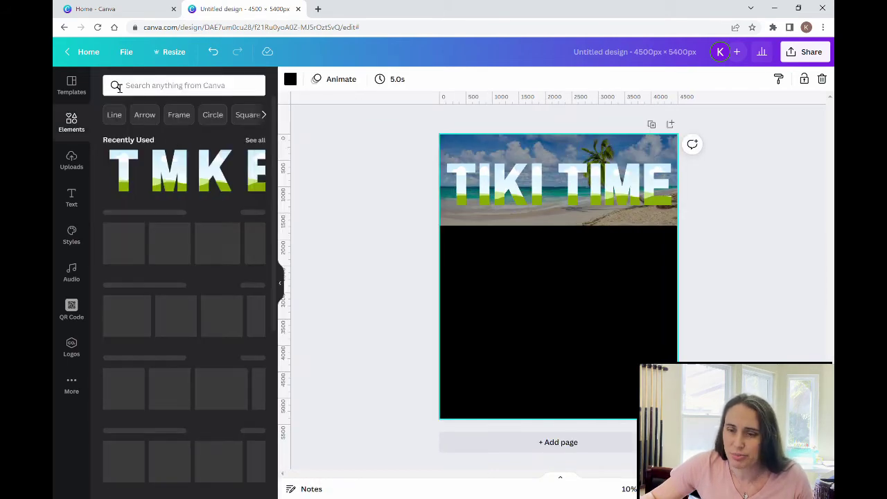
{"action": "left_click", "coordinate": [255, 140]}
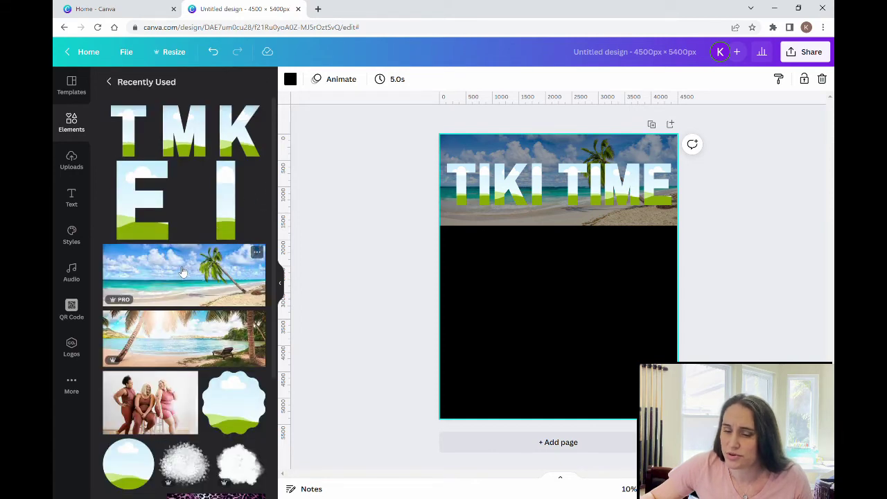
{"action": "left_click_drag", "start_coordinate": [212, 273], "coordinate": [462, 192]}
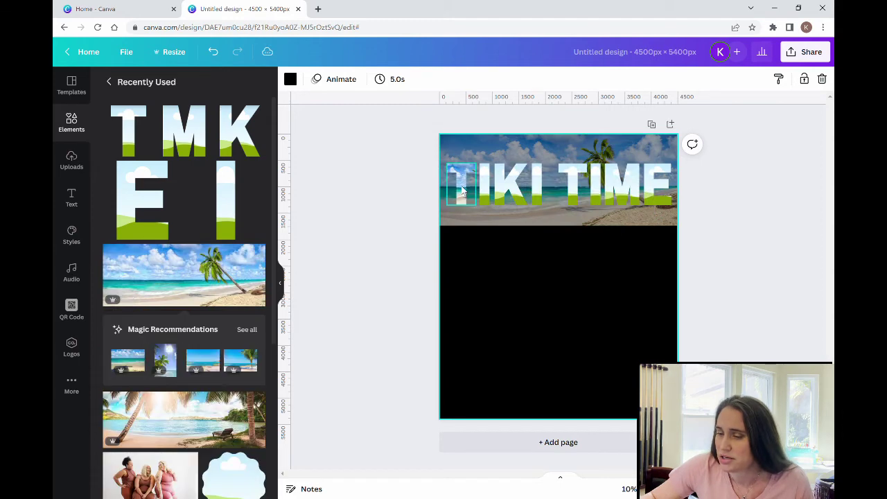
Enlarge and reposition the photo inside the first T so it lines up with the beach photo behind it.
{"action": "double_click", "coordinate": [463, 192]}
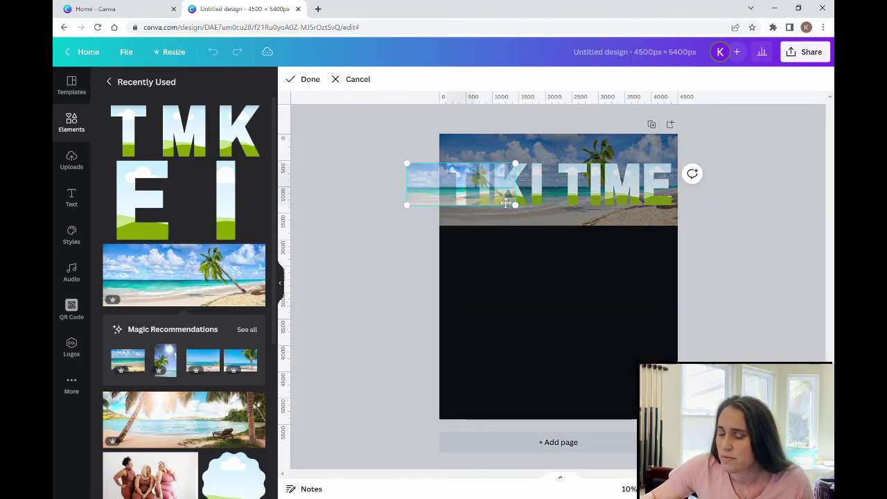
{"action": "left_click_drag", "start_coordinate": [526, 215], "coordinate": [642, 266]}
{"action": "left_click_drag", "start_coordinate": [568, 249], "coordinate": [610, 220]}
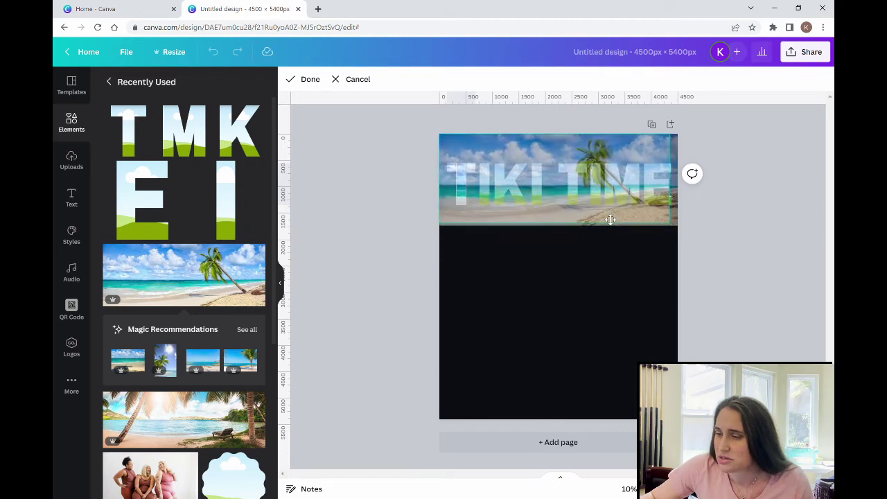
{"action": "left_click_drag", "start_coordinate": [673, 222], "coordinate": [683, 233]}
{"action": "left_click", "coordinate": [551, 314]}
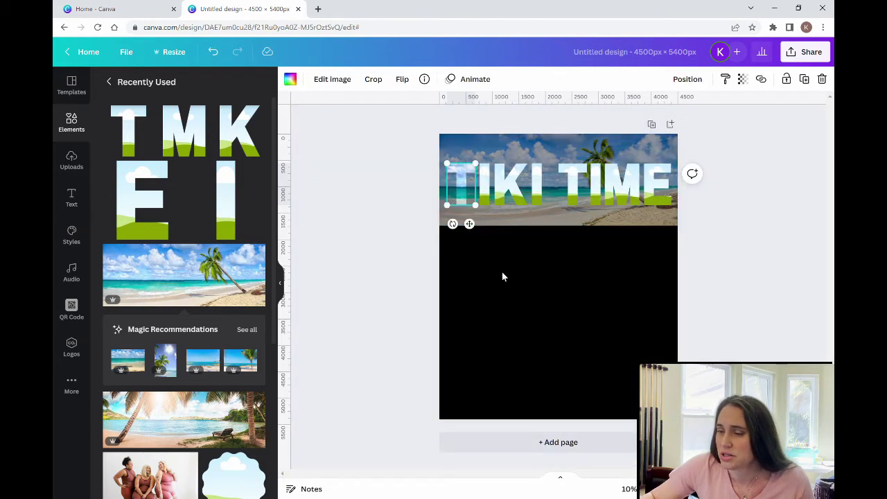
{"action": "left_click", "coordinate": [520, 363]}
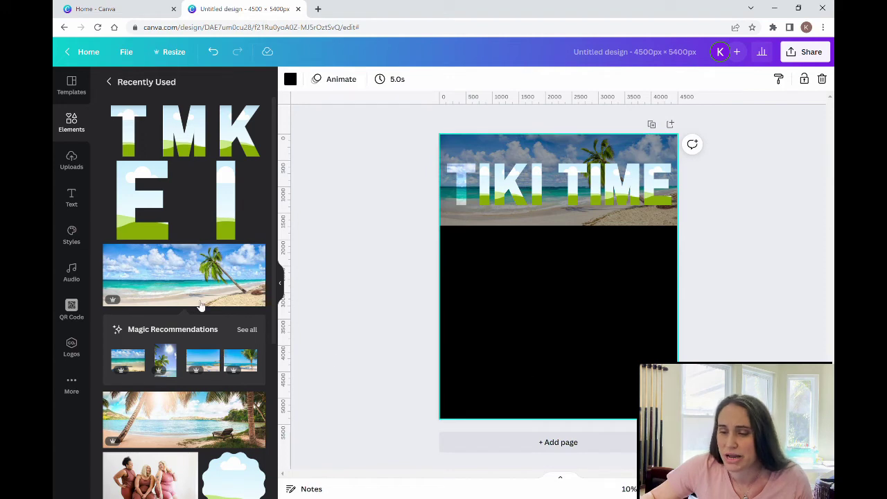
Fill the first I of TIKI with the same beach photo, scaled and positioned to match the background photo.
{"action": "left_click_drag", "start_coordinate": [153, 285], "coordinate": [482, 197]}
{"action": "double_click", "coordinate": [533, 214]}
{"action": "left_click_drag", "start_coordinate": [551, 215], "coordinate": [608, 249]}
{"action": "left_click_drag", "start_coordinate": [562, 233], "coordinate": [579, 199]}
{"action": "left_click_drag", "start_coordinate": [649, 219], "coordinate": [687, 230]}
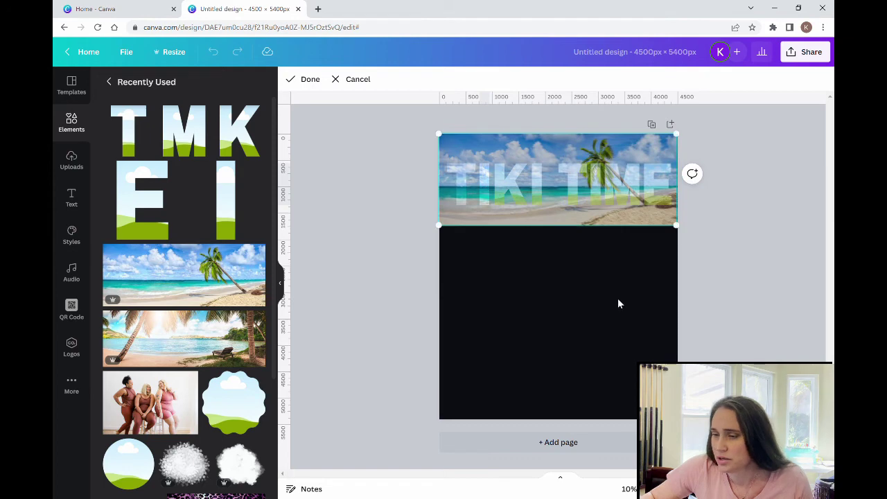
{"action": "left_click", "coordinate": [478, 277]}
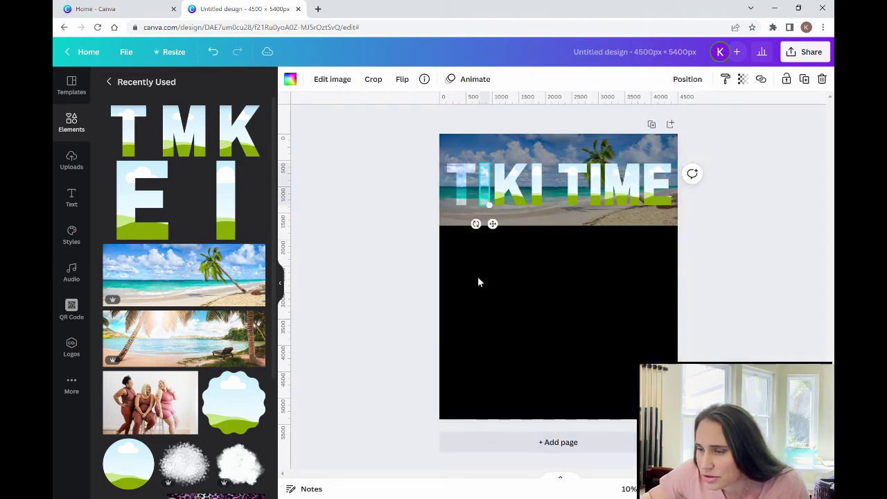
Fill the K and the remaining letter frames through E with the beach photo, each scaled and positioned to match the background photo.
{"action": "left_click_drag", "start_coordinate": [229, 256], "coordinate": [712, 263]}
{"action": "double_click", "coordinate": [508, 187]}
{"action": "left_click_drag", "start_coordinate": [640, 254], "coordinate": [618, 214]}
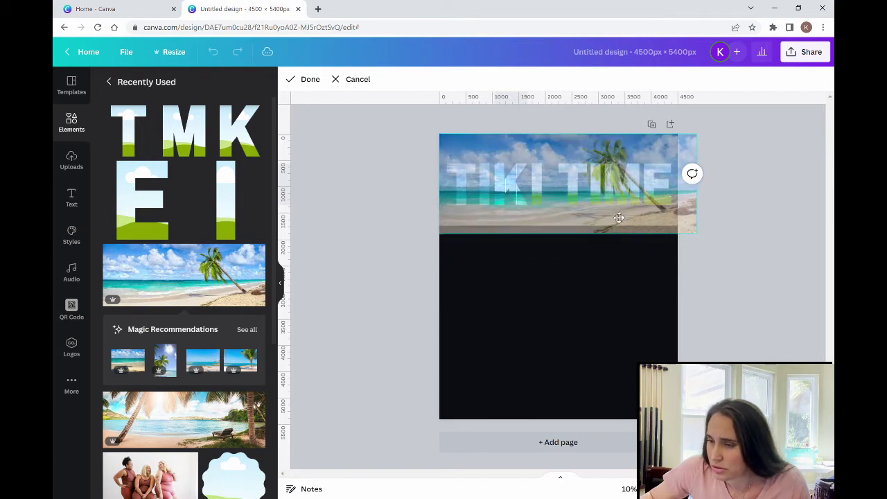
{"action": "left_click_drag", "start_coordinate": [704, 237], "coordinate": [686, 227]}
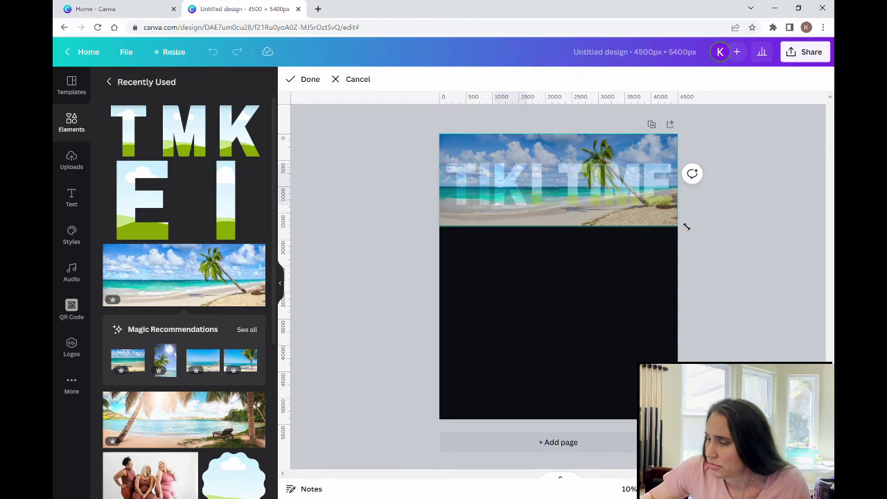
{"action": "left_click", "coordinate": [625, 299]}
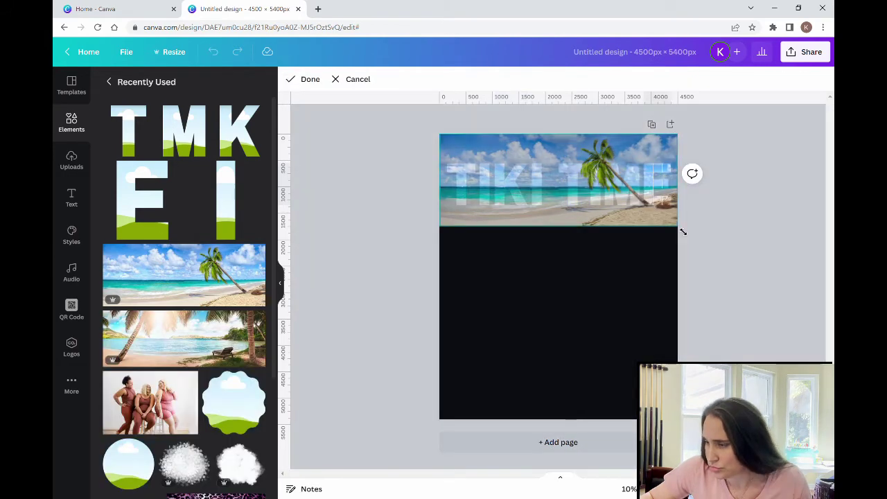
{"action": "left_click", "coordinate": [649, 308]}
{"action": "left_click", "coordinate": [631, 312]}
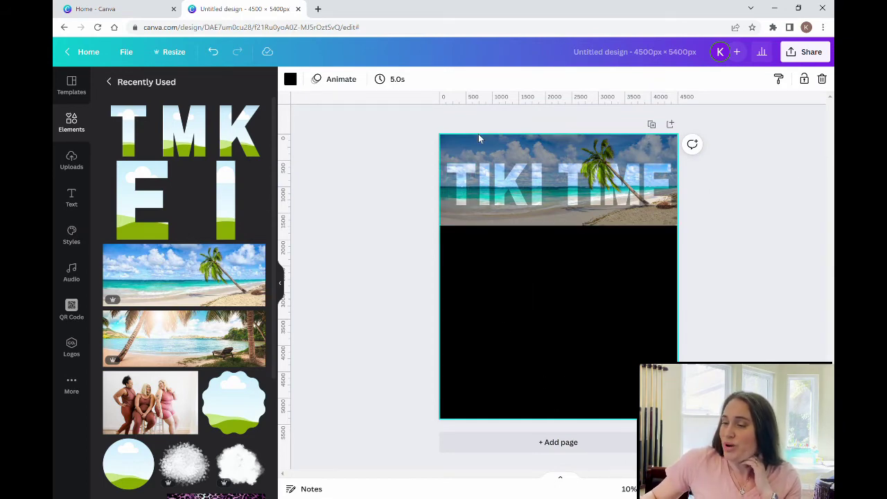
Reduce the background beach photo's transparency value to 47.
{"action": "left_click", "coordinate": [604, 225]}
{"action": "left_click", "coordinate": [742, 79]}
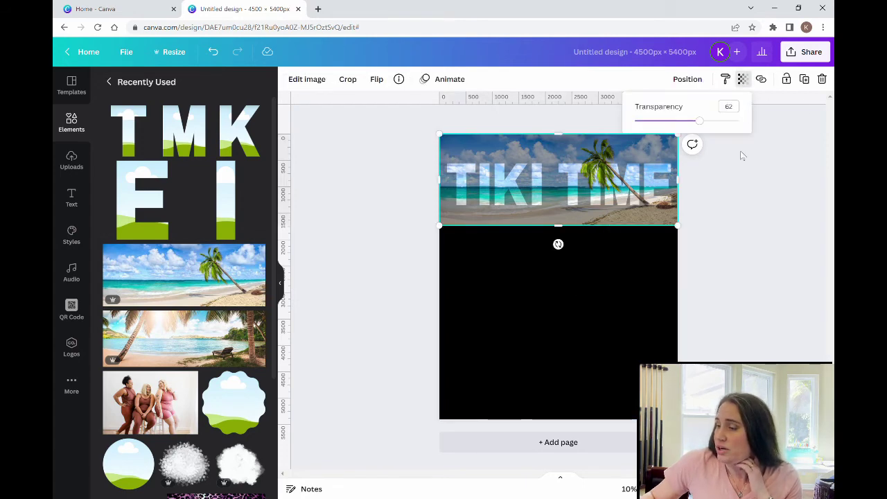
{"action": "left_click_drag", "start_coordinate": [700, 124], "coordinate": [686, 129]}
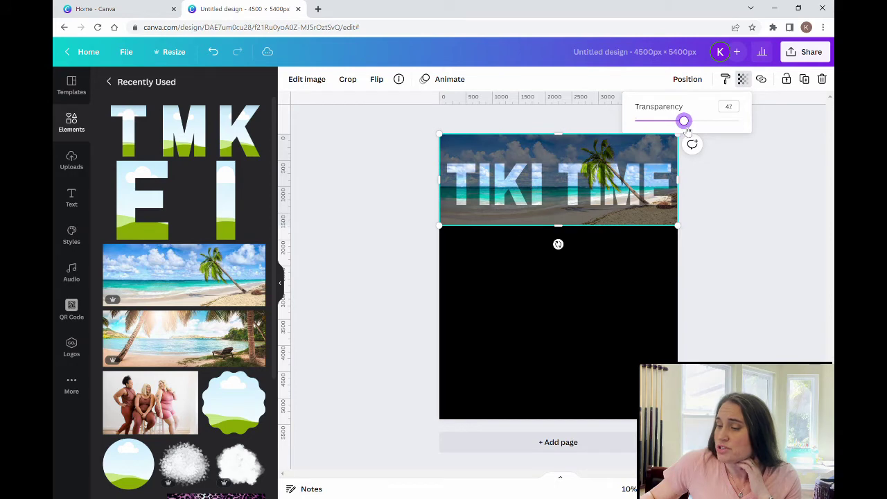
{"action": "left_click", "coordinate": [745, 339]}
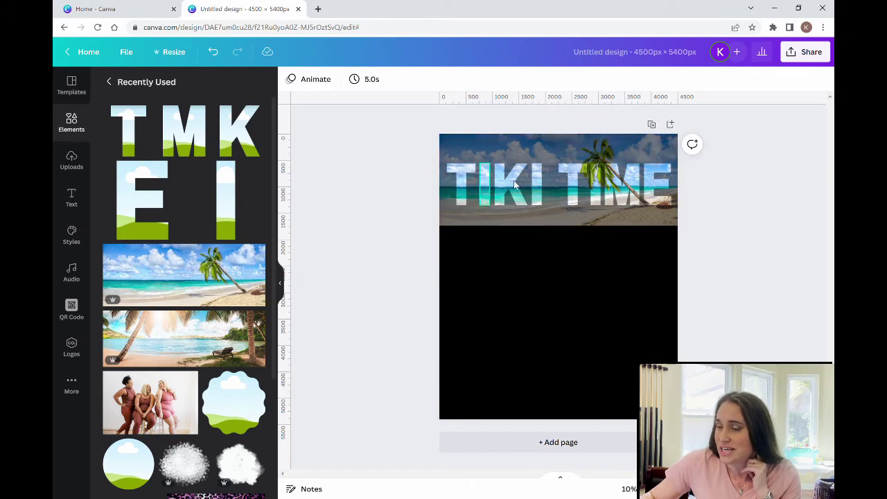
Remove the background beach photo from the page so only the photo-filled letters remain on black.
{"action": "left_click_drag", "start_coordinate": [590, 223], "coordinate": [297, 310]}
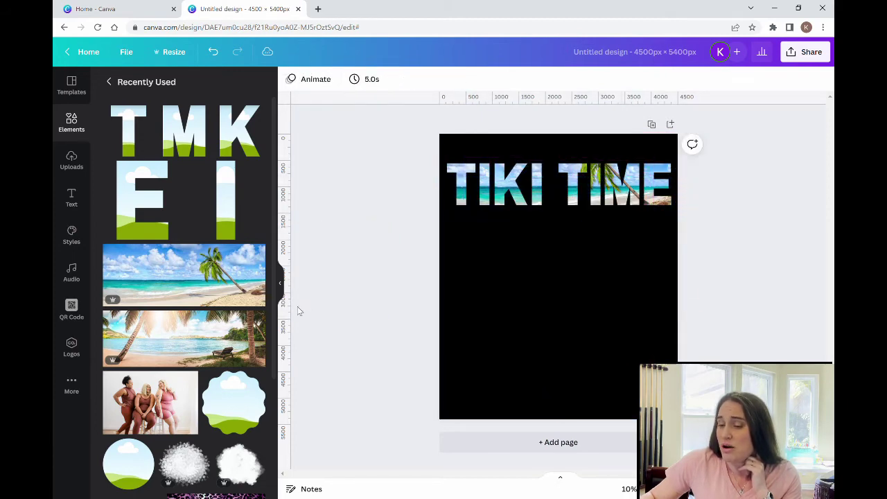
{"action": "left_click", "coordinate": [280, 284]}
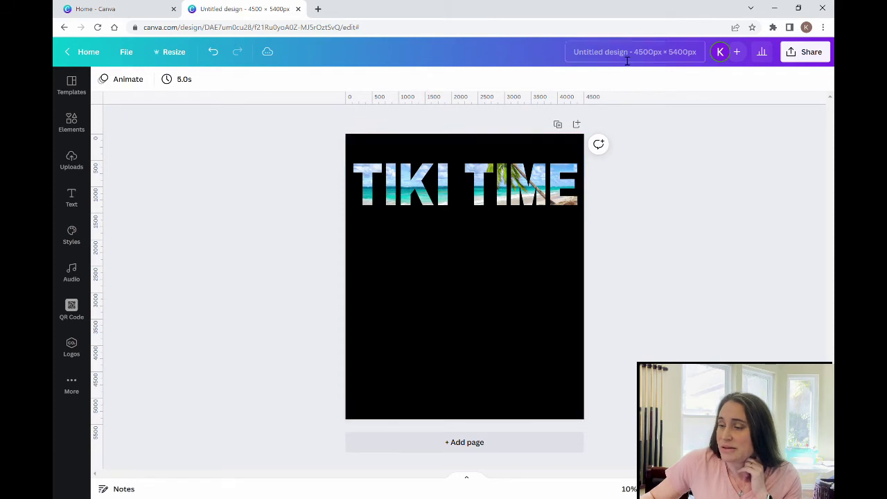
Title the design "tiki time" and download it as a 4500 × 5400 px PNG with a transparent background.
{"action": "left_click", "coordinate": [697, 55]}
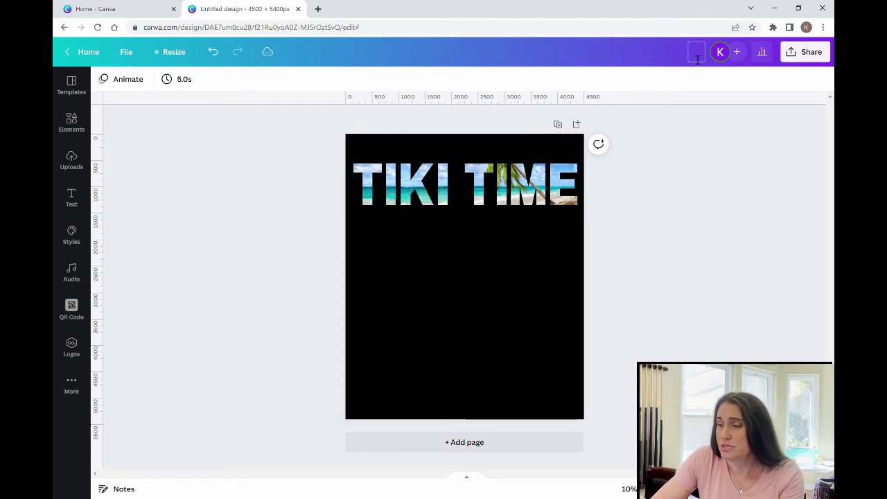
{"action": "type", "text": "tiki time"}
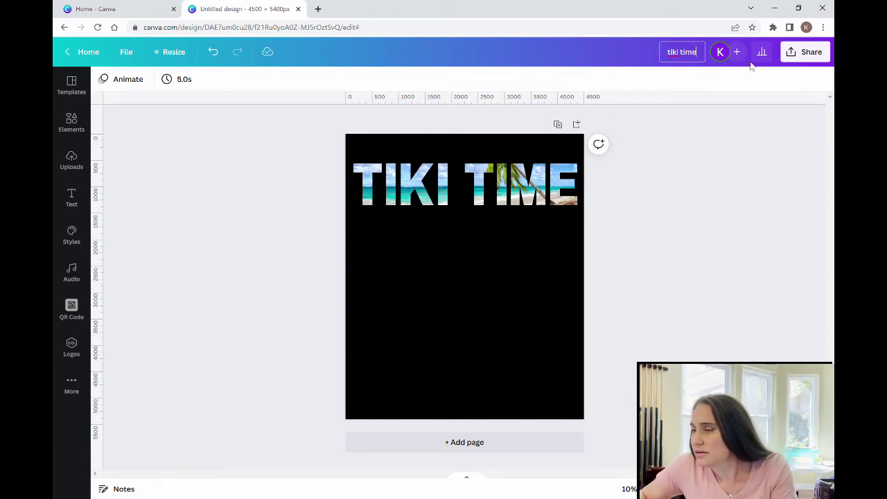
{"action": "left_click", "coordinate": [800, 53]}
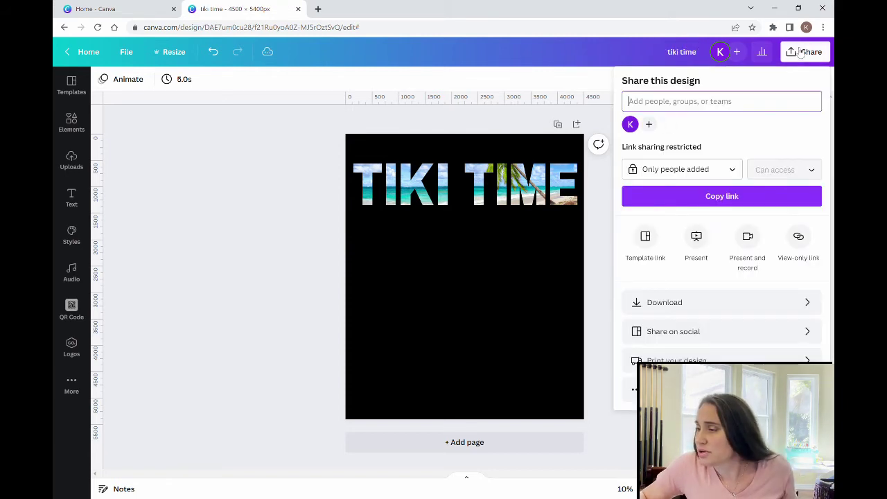
{"action": "left_click", "coordinate": [716, 303]}
{"action": "left_click", "coordinate": [684, 189]}
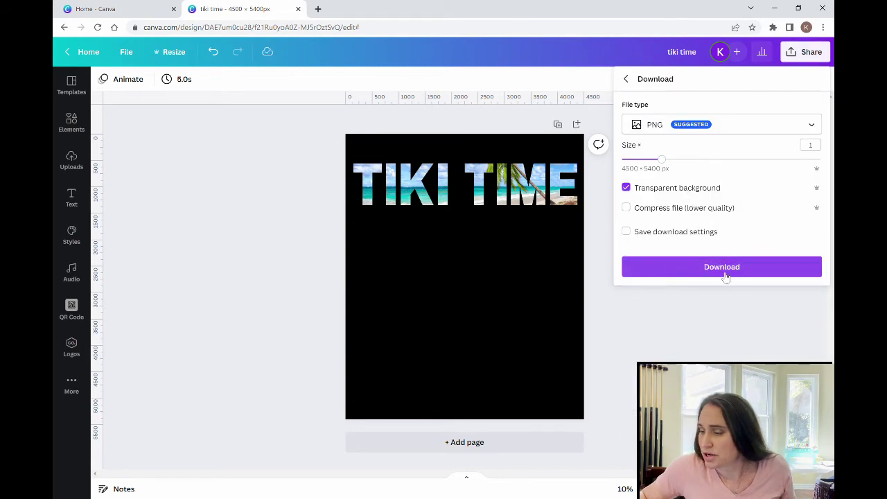
{"action": "left_click", "coordinate": [723, 272]}
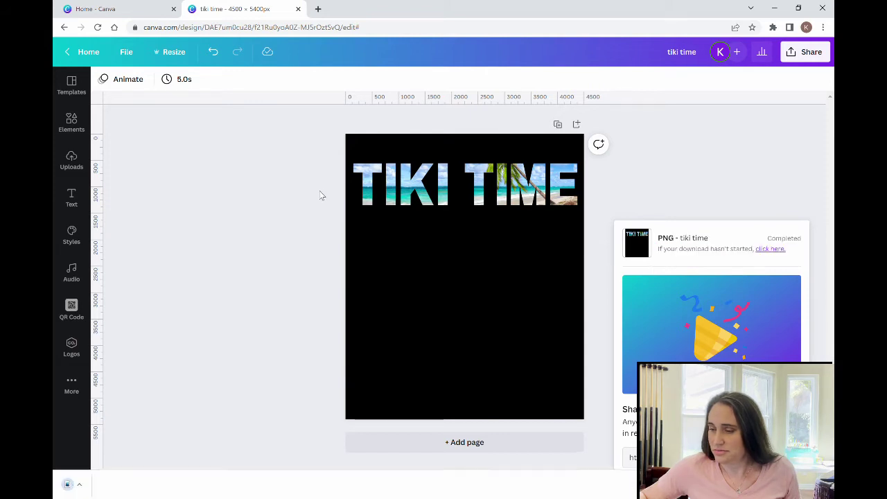
Add the downloaded tiki time (2).png to the page and place its lettering just below the original TIKI TIME.
{"action": "left_click_drag", "start_coordinate": [97, 485], "coordinate": [525, 316]}
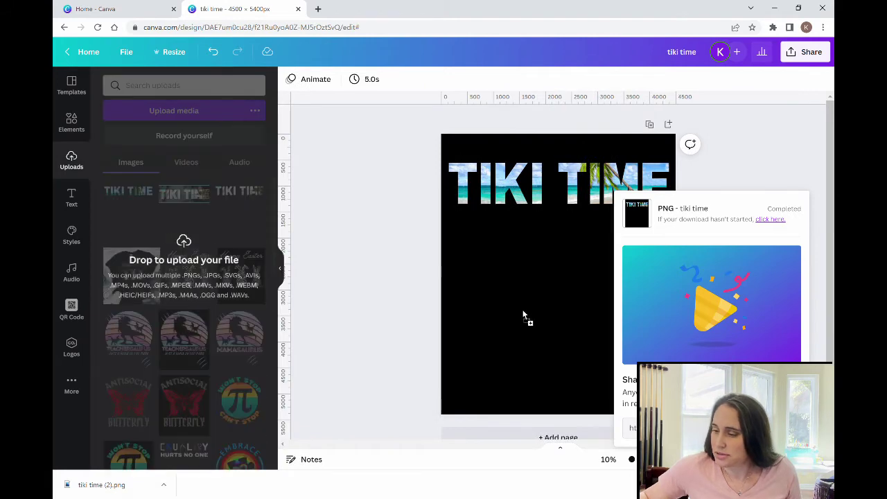
{"action": "left_click", "coordinate": [281, 273]}
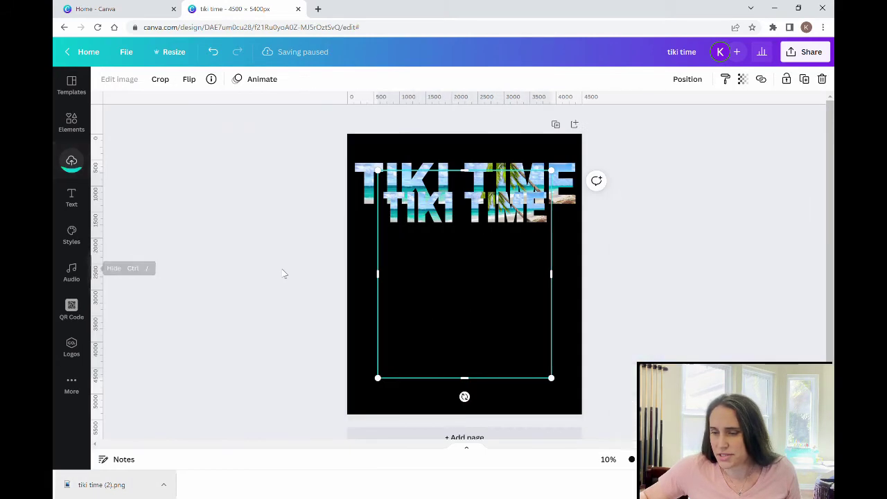
{"action": "left_click_drag", "start_coordinate": [505, 218], "coordinate": [511, 244]}
{"action": "left_click", "coordinate": [641, 249]}
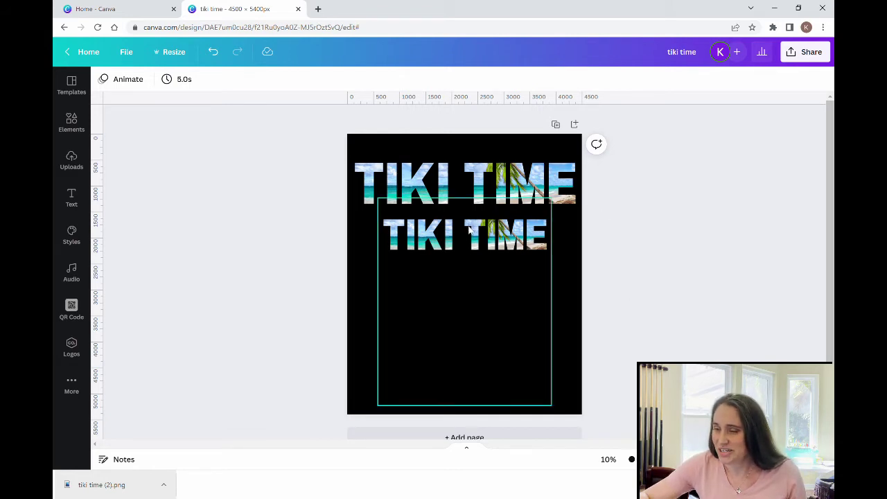
Add a white Glow shadow to the smaller, lower TIKI TIME image.
{"action": "left_click", "coordinate": [486, 242]}
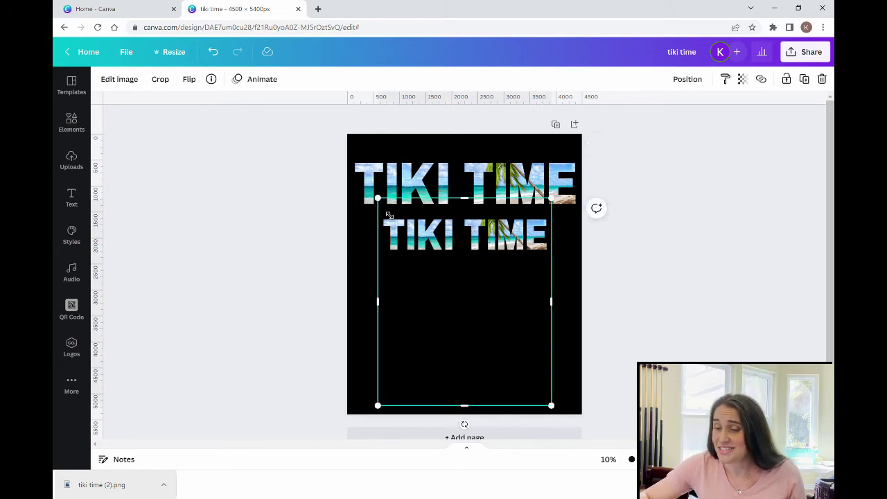
{"action": "left_click", "coordinate": [118, 82]}
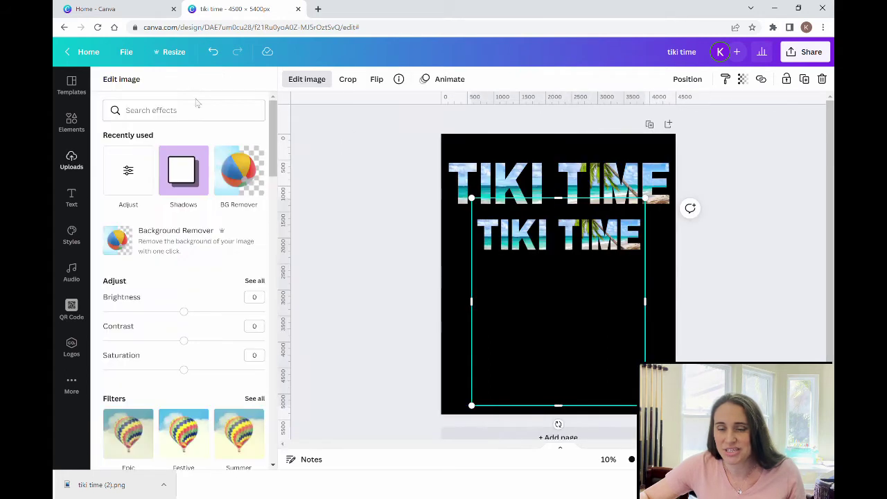
{"action": "left_click", "coordinate": [192, 178]}
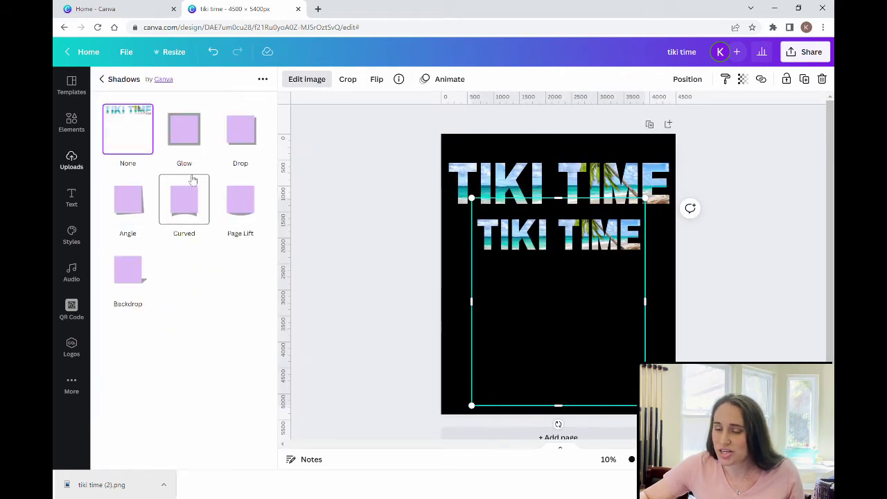
{"action": "left_click", "coordinate": [181, 133]}
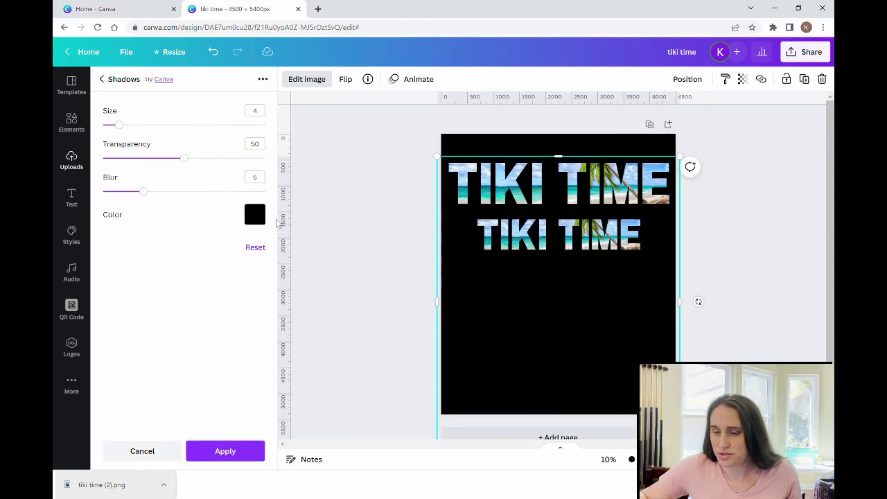
{"action": "left_click", "coordinate": [264, 219]}
{"action": "left_click", "coordinate": [380, 305]}
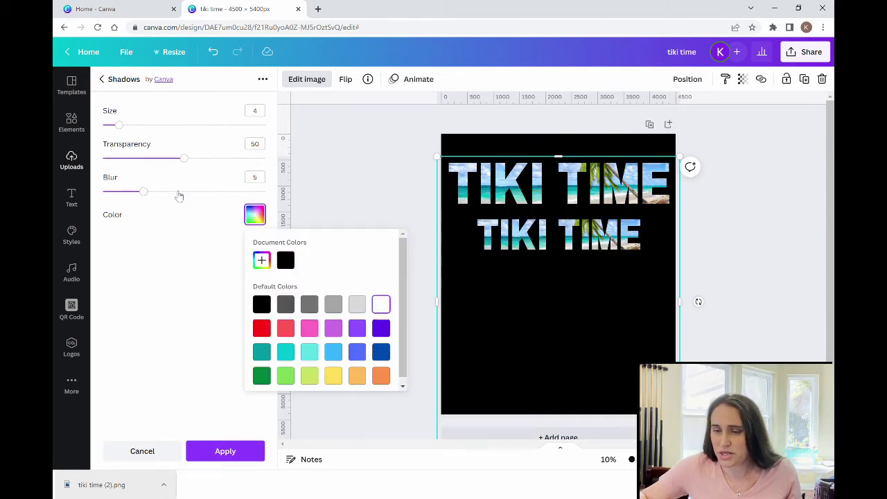
Set the white glow's blur to 0, transparency to 100 and size to 9, and apply it to the lower lettering.
{"action": "left_click_drag", "start_coordinate": [152, 194], "coordinate": [73, 194]}
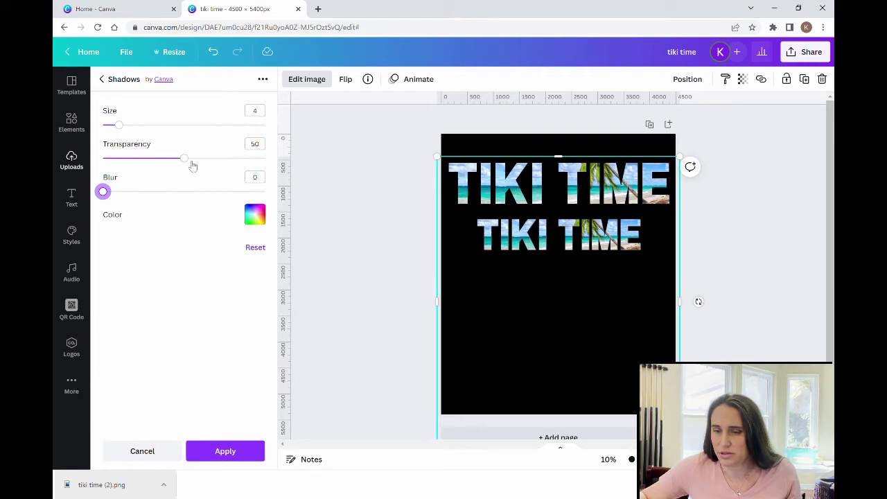
{"action": "left_click_drag", "start_coordinate": [186, 160], "coordinate": [284, 171]}
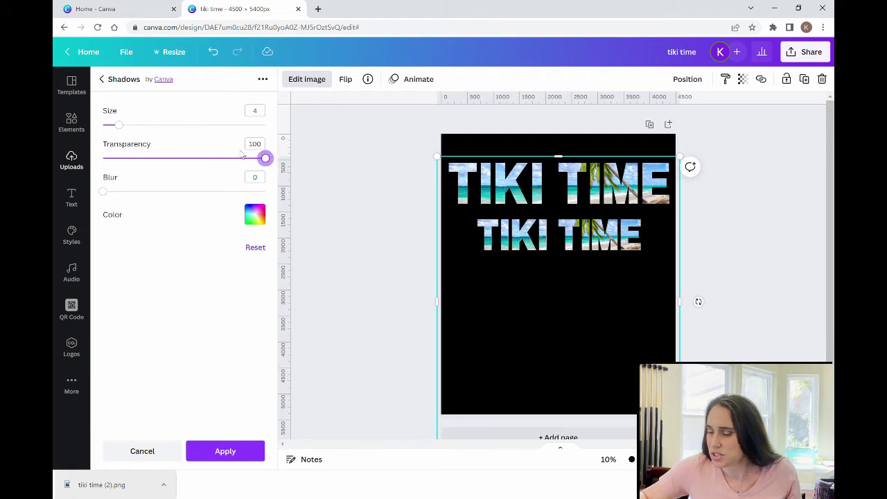
{"action": "left_click", "coordinate": [132, 125]}
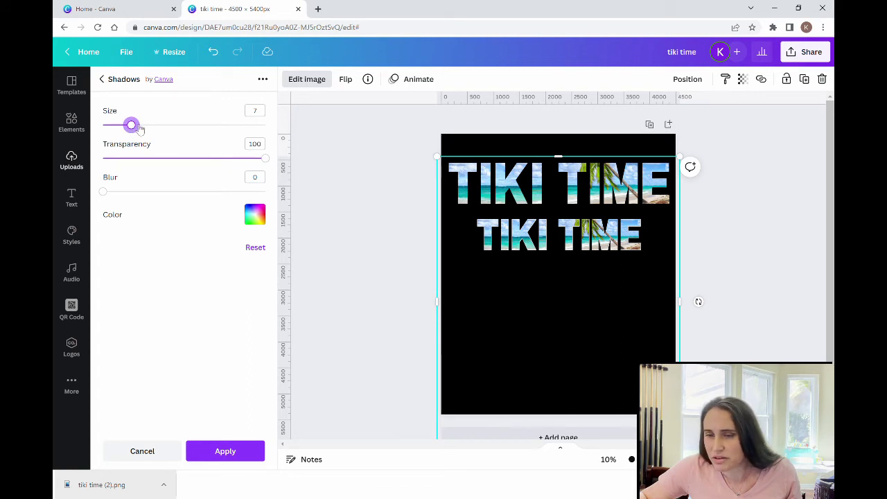
{"action": "left_click", "coordinate": [140, 126]}
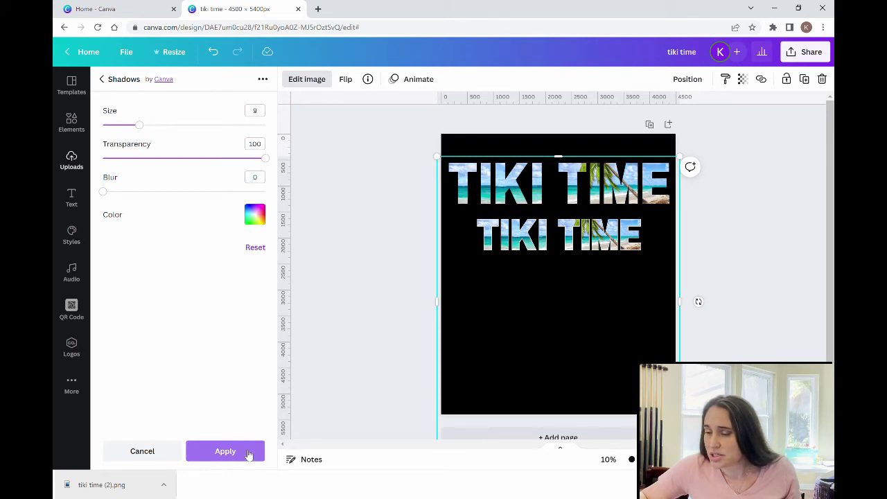
{"action": "left_click", "coordinate": [225, 451]}
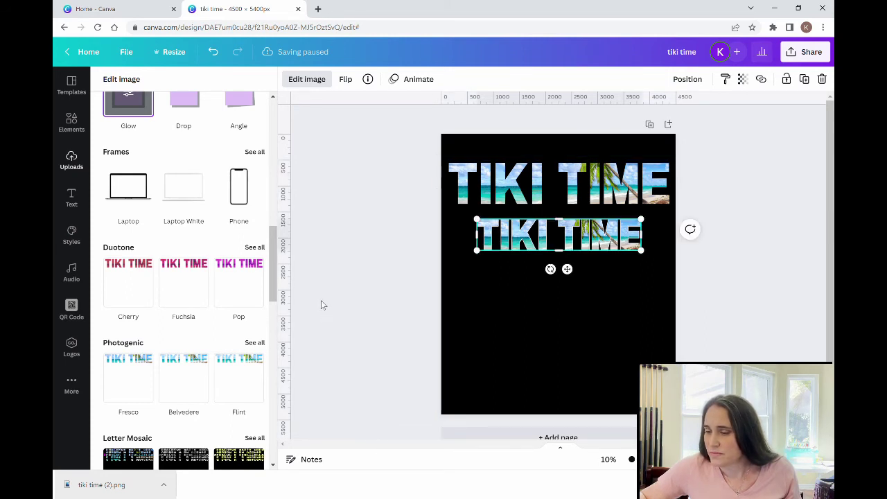
{"action": "left_click", "coordinate": [581, 318]}
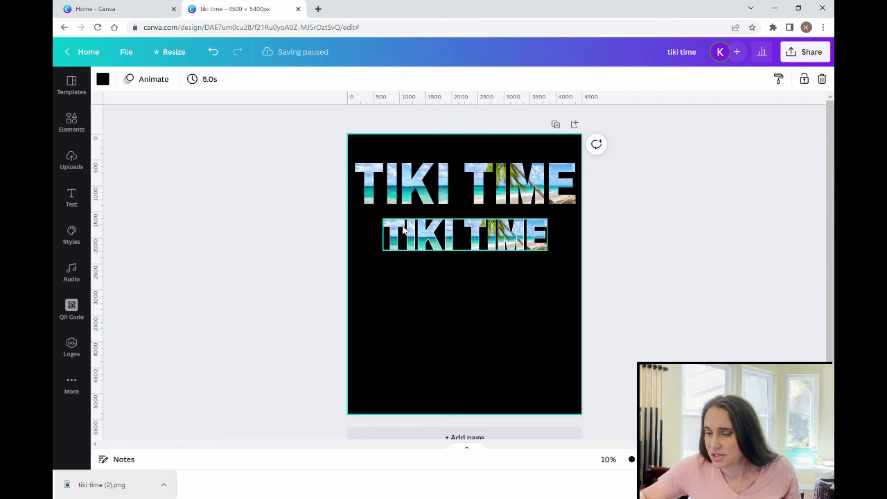
Enlarge the white-outlined TIKI TIME image to nearly the width of the original lettering above it.
{"action": "left_click", "coordinate": [474, 244]}
{"action": "left_click_drag", "start_coordinate": [550, 259], "coordinate": [572, 268]}
{"action": "left_click", "coordinate": [572, 268]}
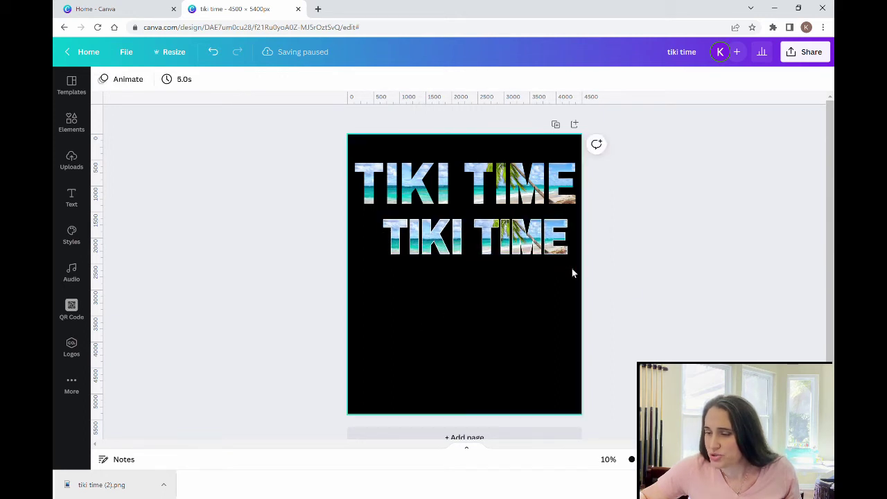
{"action": "left_click", "coordinate": [406, 253]}
{"action": "left_click_drag", "start_coordinate": [385, 264], "coordinate": [361, 271]}
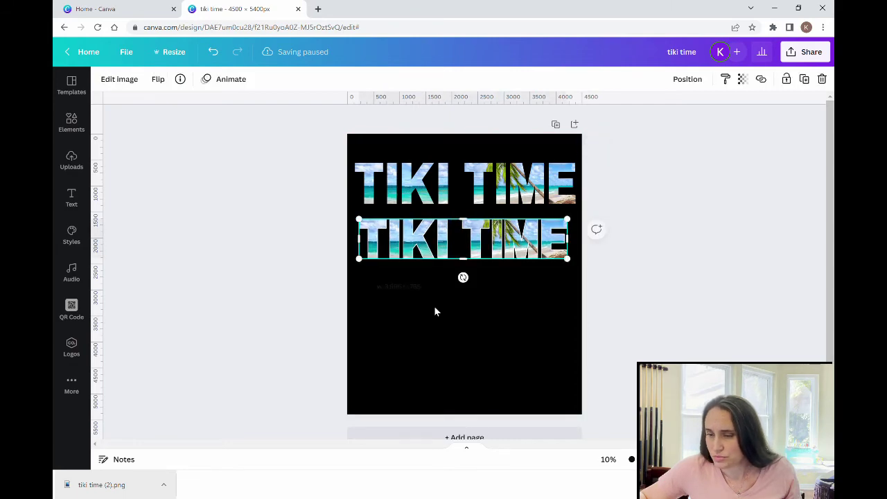
{"action": "left_click", "coordinate": [506, 321]}
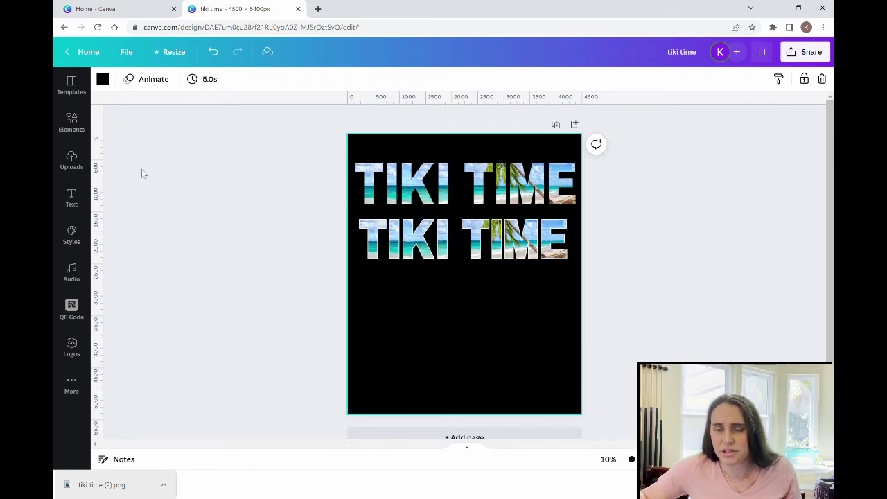
Add the recently used beach photo to the page and send it behind the outlined lettering.
{"action": "left_click", "coordinate": [72, 124]}
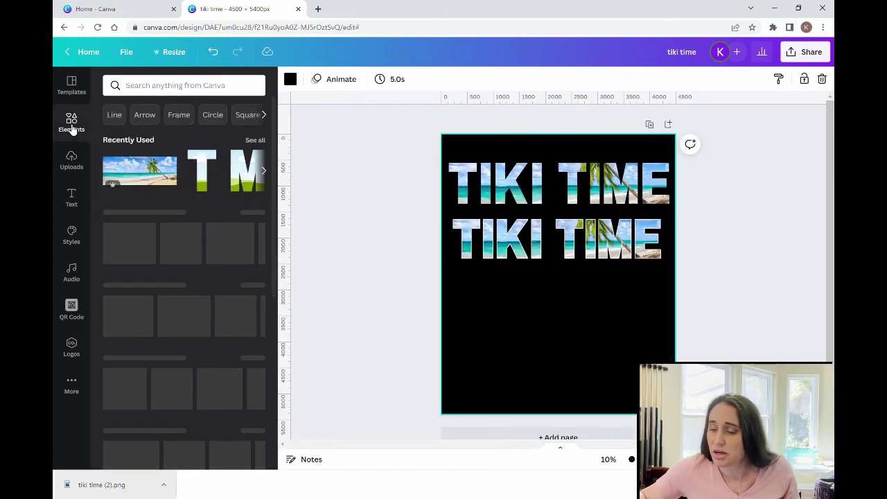
{"action": "left_click", "coordinate": [130, 175]}
{"action": "left_click", "coordinate": [373, 224]}
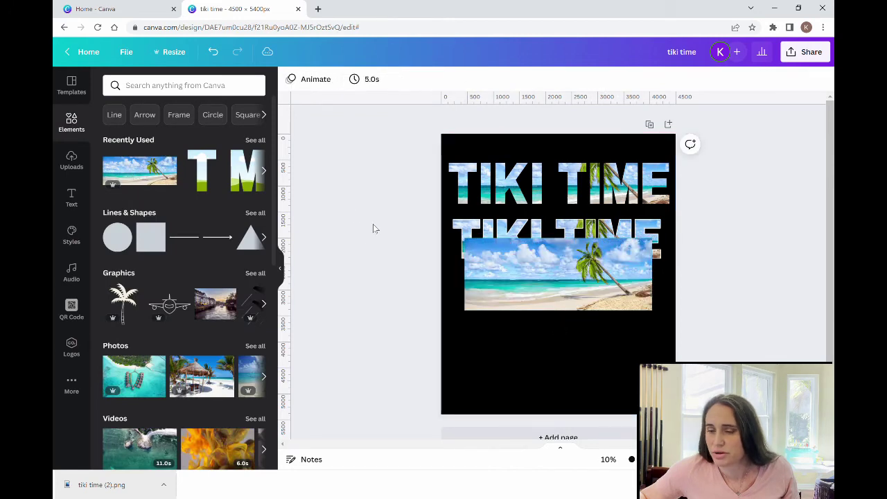
{"action": "left_click", "coordinate": [280, 268]}
{"action": "left_click", "coordinate": [431, 273]}
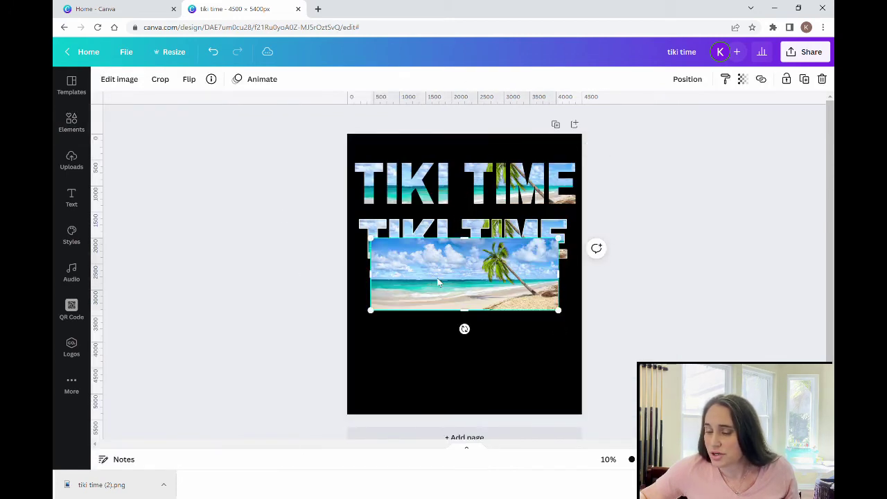
{"action": "right_click", "coordinate": [437, 279]}
{"action": "left_click", "coordinate": [499, 307]}
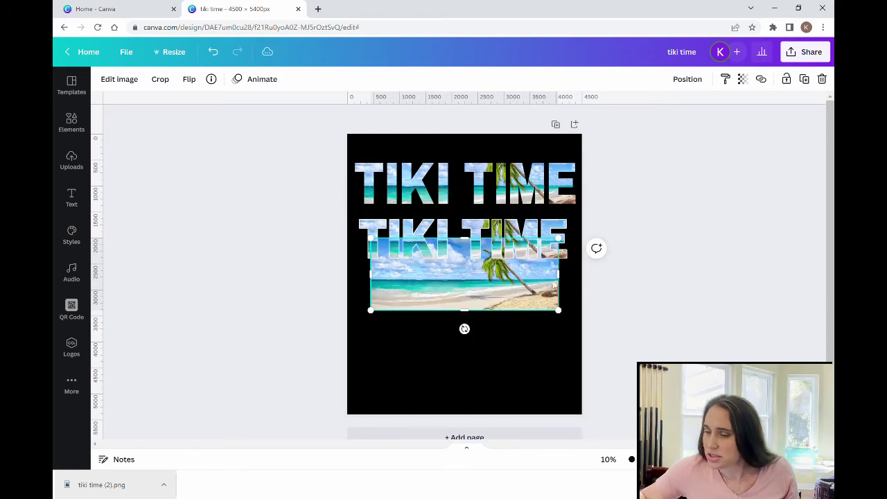
Reduce the added beach photo's transparency value to 62.
{"action": "left_click", "coordinate": [742, 79]}
{"action": "left_click_drag", "start_coordinate": [740, 122], "coordinate": [704, 129]}
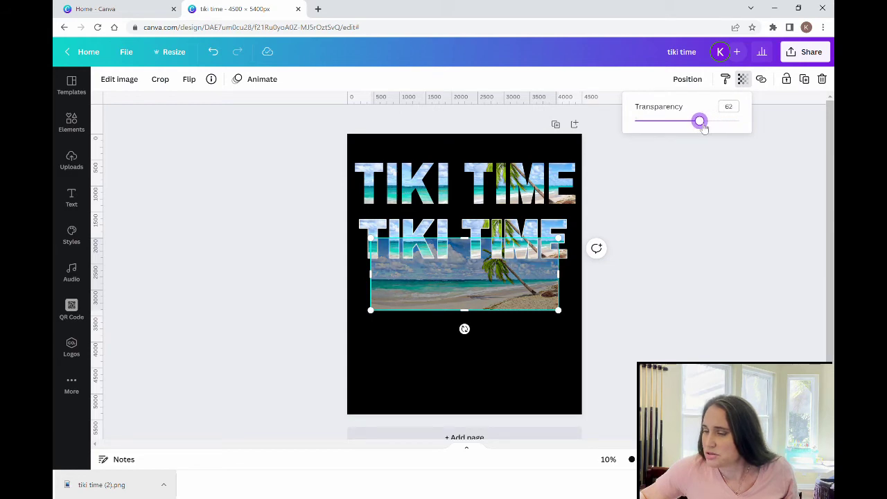
{"action": "left_click", "coordinate": [557, 332]}
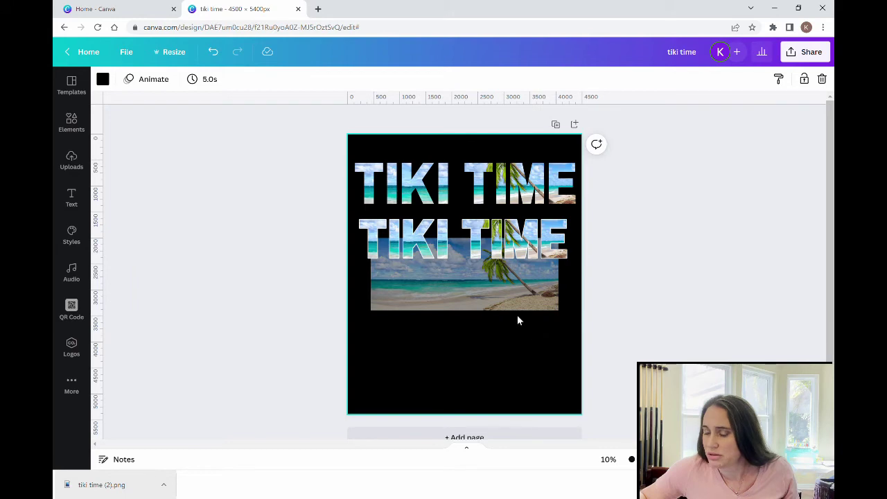
Move the faded beach photo up behind the outlined lettering and enlarge it to span the full page width.
{"action": "left_click_drag", "start_coordinate": [514, 301], "coordinate": [576, 315]}
{"action": "left_click", "coordinate": [576, 315]}
{"action": "left_click", "coordinate": [373, 294]}
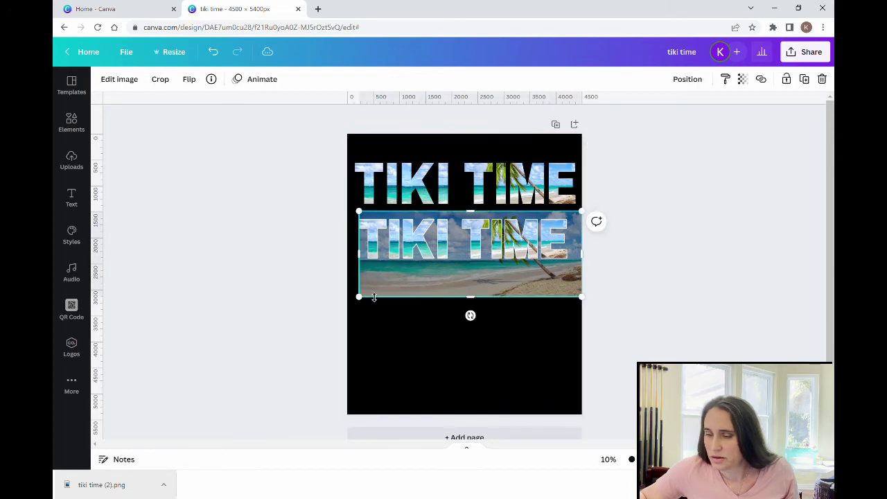
{"action": "mouse_move", "coordinate": [359, 298]}
{"action": "left_mouse_down"}
{"action": "mouse_move", "coordinate": [353, 311]}
{"action": "mouse_move", "coordinate": [348, 302]}
{"action": "left_mouse_up"}
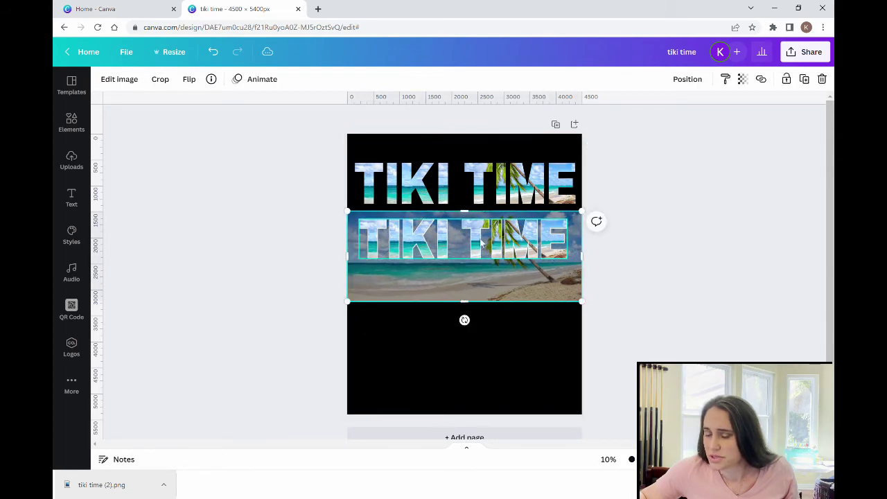
Enlarge the outlined TIKI TIME image to almost the page width and center it horizontally over the faded beach photo.
{"action": "left_click", "coordinate": [481, 242]}
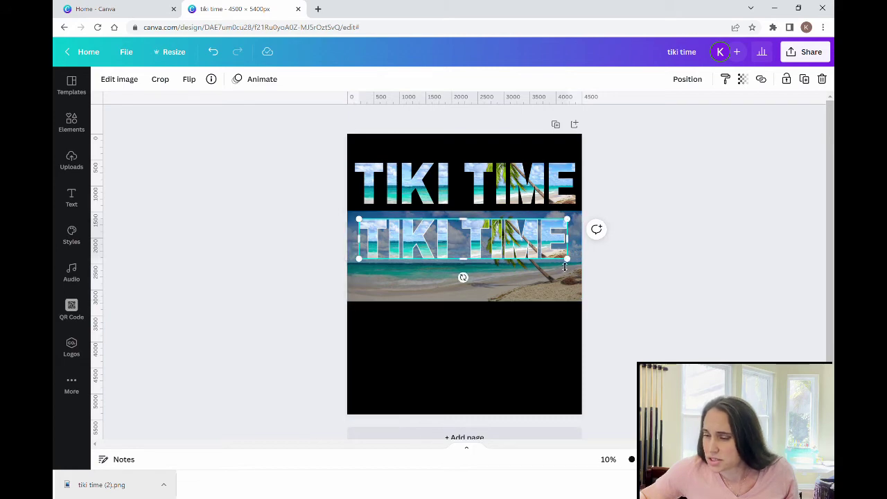
{"action": "mouse_move", "coordinate": [567, 258]}
{"action": "left_mouse_down"}
{"action": "mouse_move", "coordinate": [582, 276]}
{"action": "mouse_move", "coordinate": [582, 262]}
{"action": "left_mouse_up"}
{"action": "left_click_drag", "start_coordinate": [508, 259], "coordinate": [504, 273]}
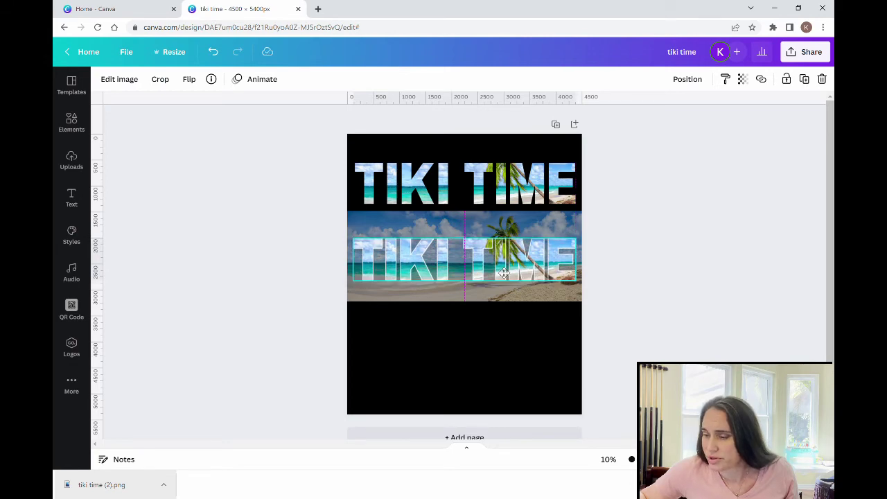
{"action": "left_click_drag", "start_coordinate": [504, 273], "coordinate": [504, 275]}
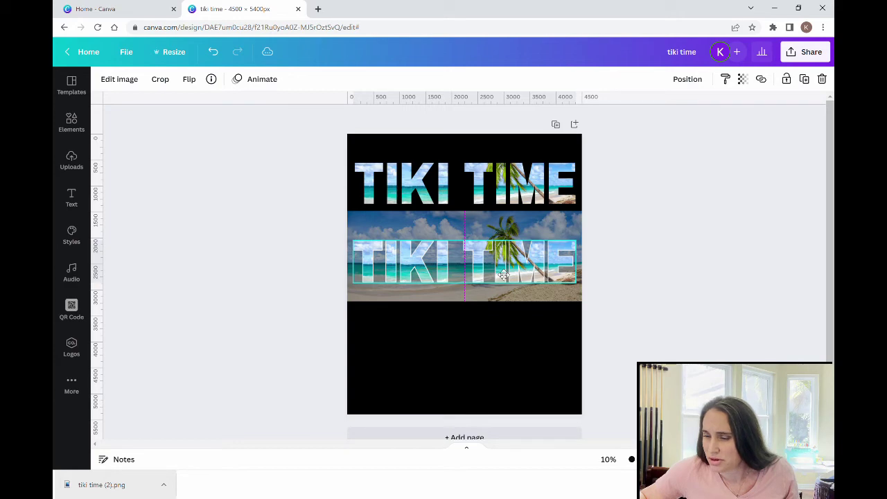
{"action": "left_click_drag", "start_coordinate": [504, 275], "coordinate": [503, 275]}
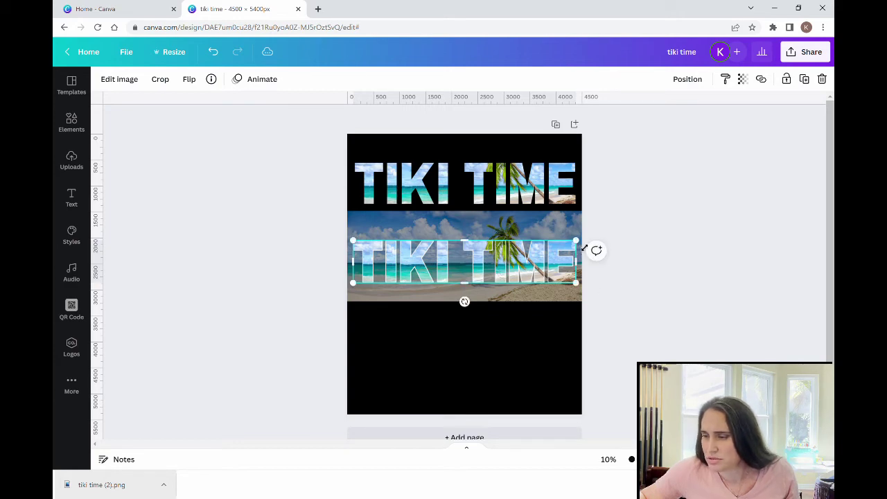
{"action": "left_click_drag", "start_coordinate": [587, 247], "coordinate": [584, 247]}
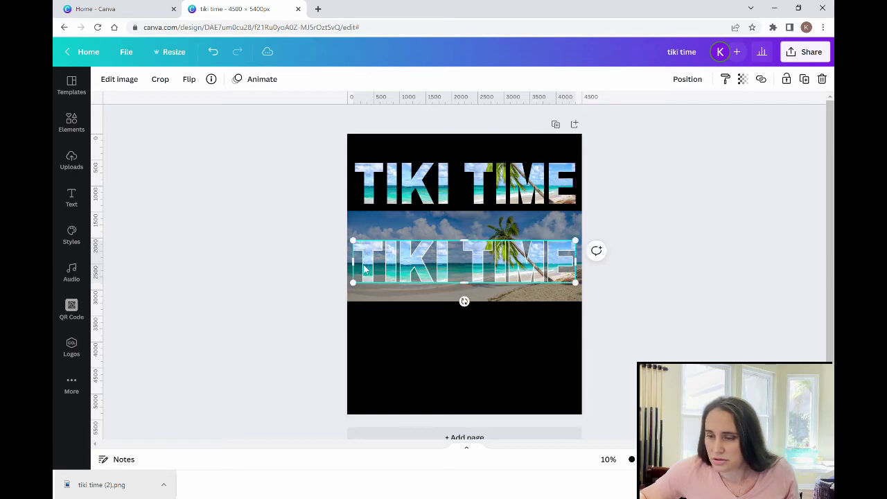
{"action": "left_click", "coordinate": [424, 352]}
Add a second Glow shadow to the outlined lettering and open its settings.
{"action": "left_click", "coordinate": [482, 265]}
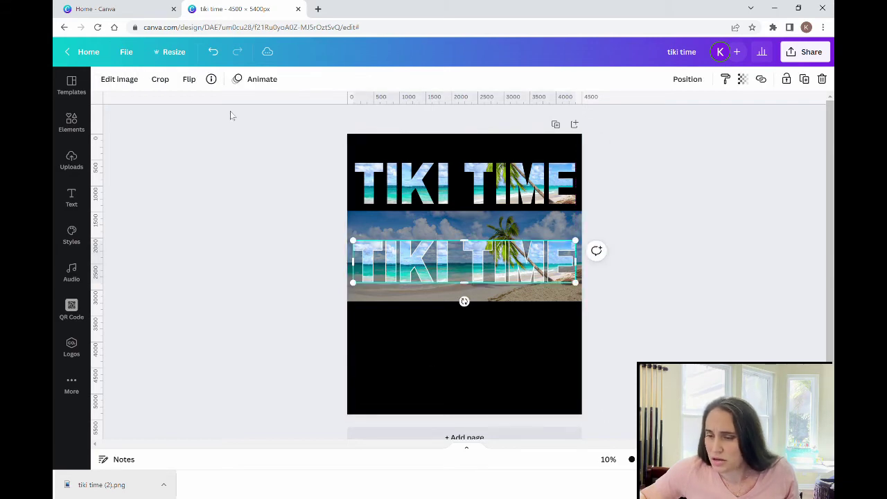
{"action": "left_click", "coordinate": [119, 82]}
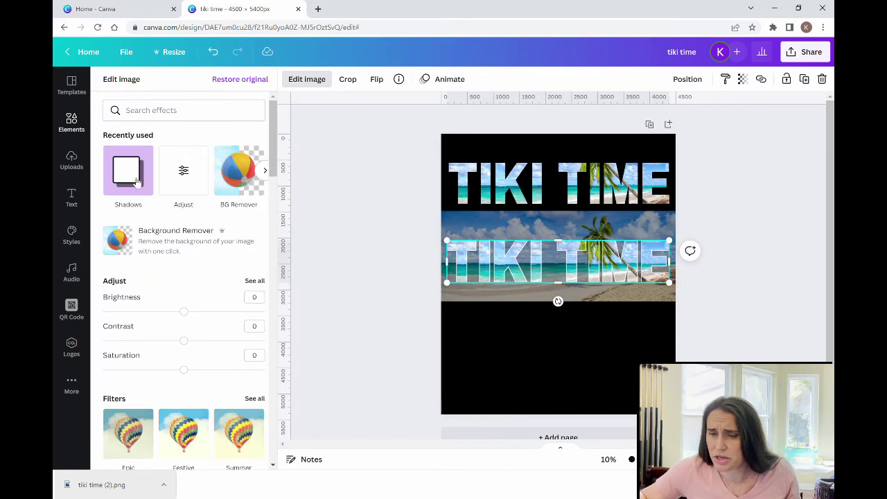
{"action": "left_click", "coordinate": [136, 172]}
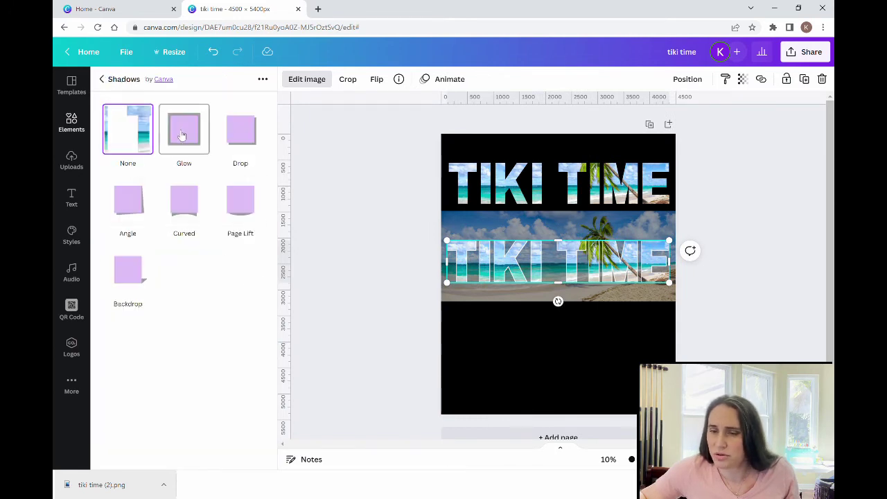
{"action": "left_click", "coordinate": [182, 133]}
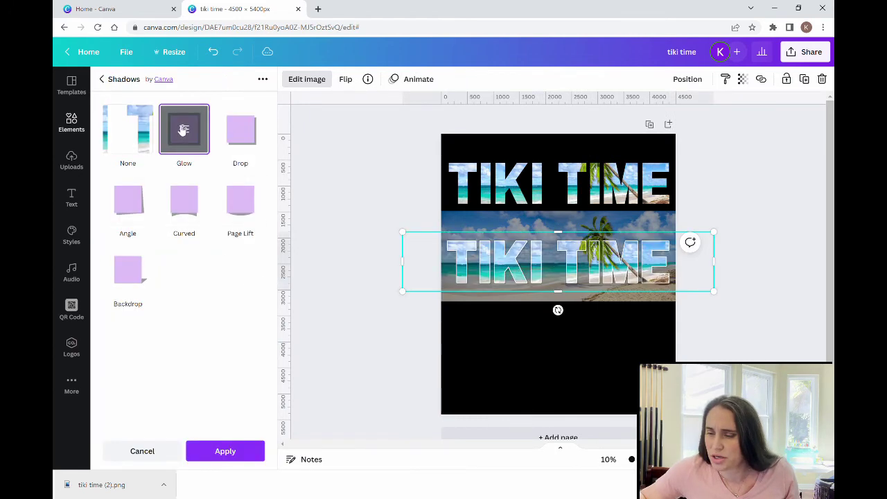
{"action": "left_click", "coordinate": [184, 130]}
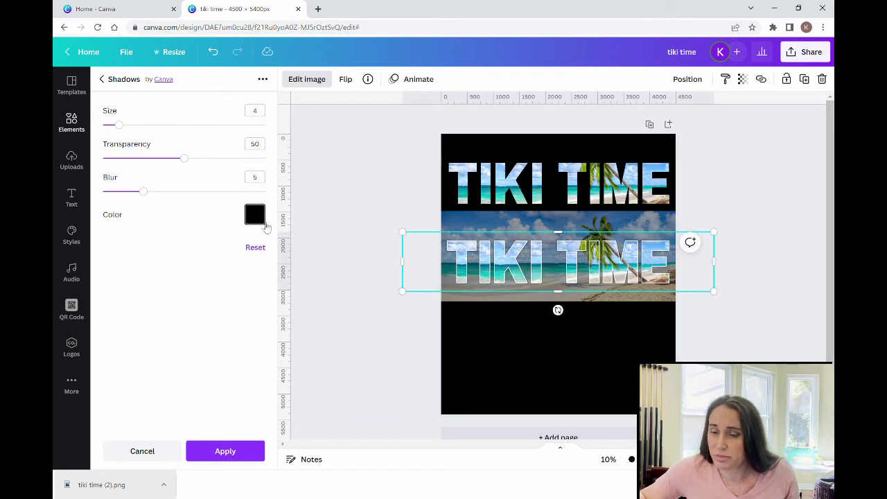
Set the outlined lettering's black Glow shadow to size 24, transparency 62 and blur 20, and apply it.
{"action": "left_click_drag", "start_coordinate": [144, 193], "coordinate": [225, 192]}
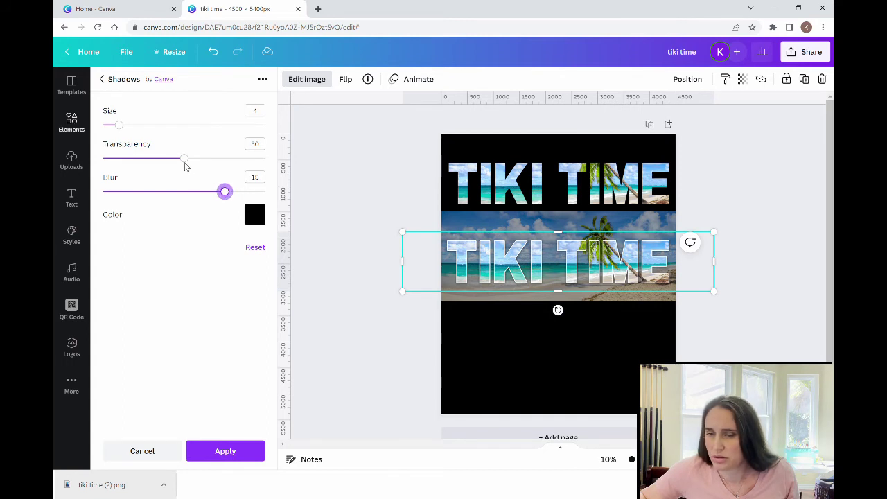
{"action": "left_click_drag", "start_coordinate": [191, 161], "coordinate": [203, 158]}
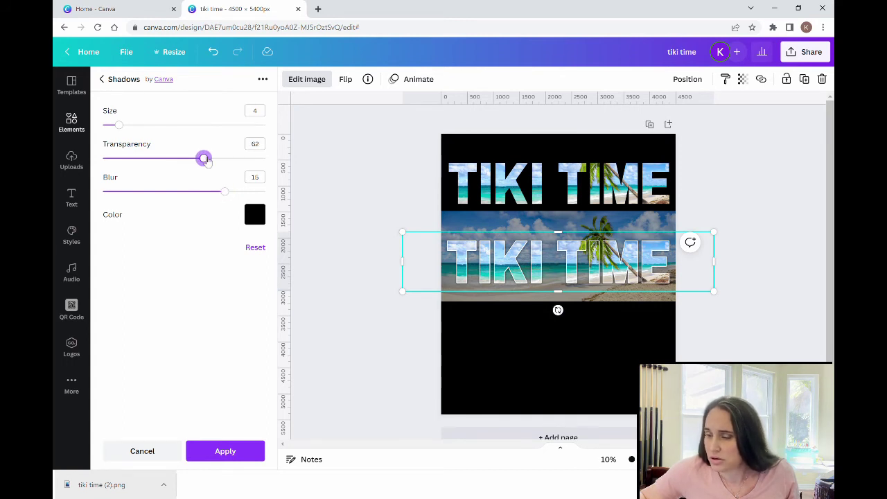
{"action": "left_click", "coordinate": [157, 127]}
{"action": "left_click", "coordinate": [171, 129]}
{"action": "left_click", "coordinate": [192, 131]}
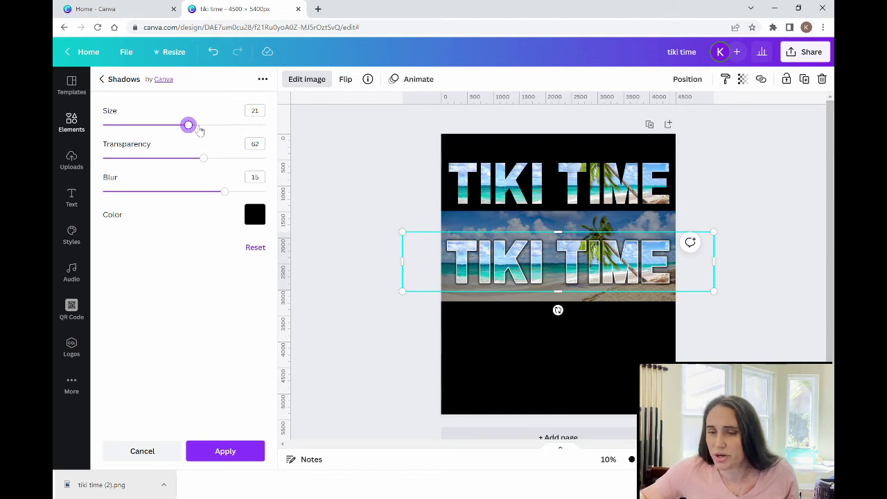
{"action": "left_click", "coordinate": [201, 126]}
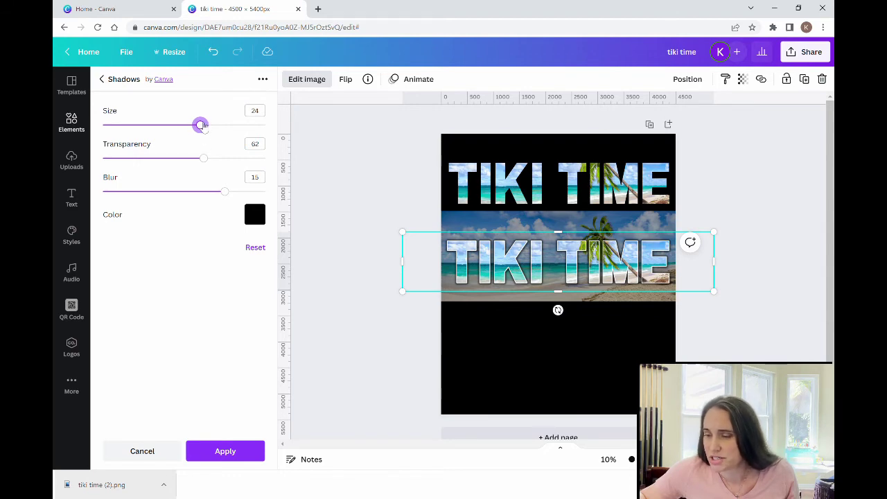
{"action": "left_click_drag", "start_coordinate": [232, 194], "coordinate": [283, 197]}
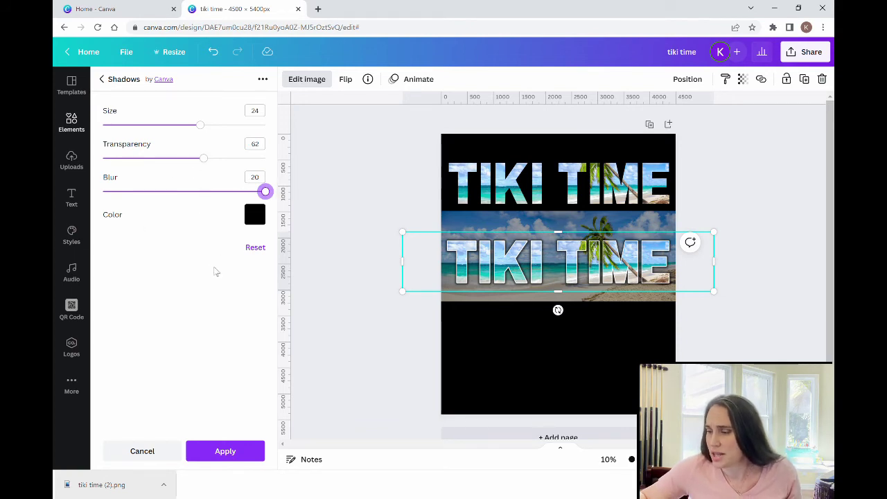
{"action": "left_click", "coordinate": [239, 454]}
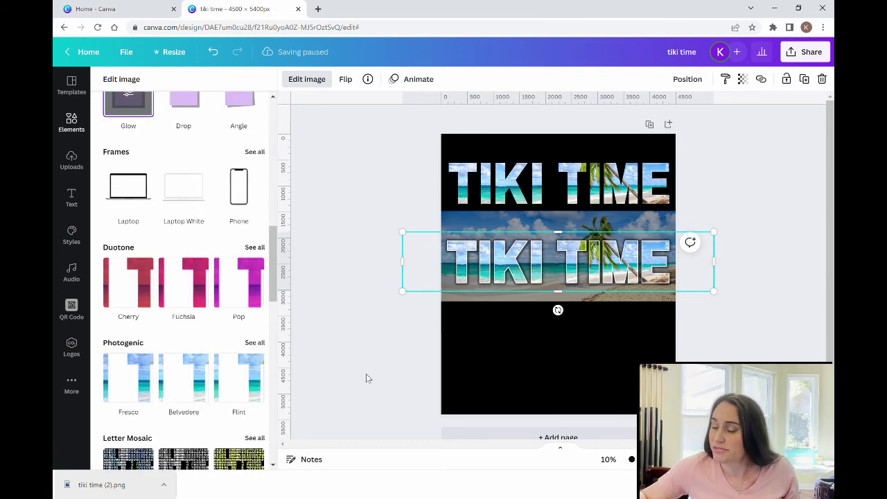
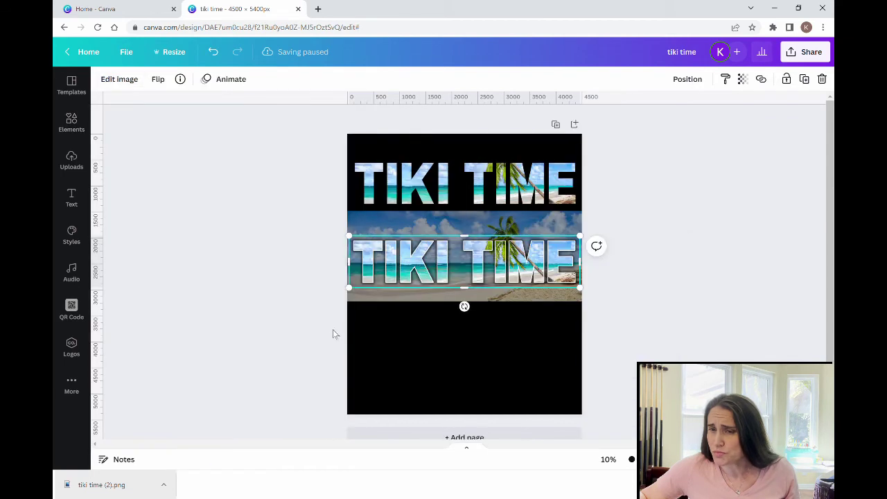
{"action": "left_click", "coordinate": [473, 374]}
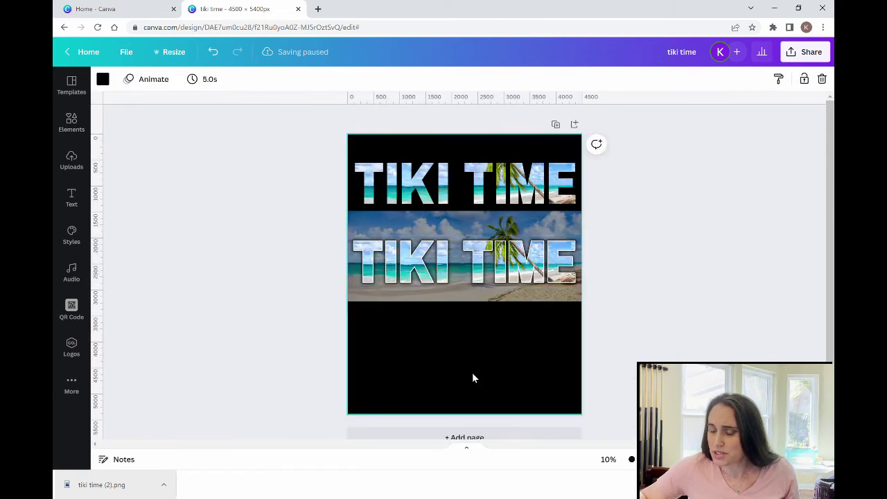
Delete all the separate photo-filled TIKI TIME letters above the beach photo, keeping the outlined lettering image.
{"action": "left_click", "coordinate": [562, 184]}
{"action": "key", "text": "Delete"}
{"action": "left_click", "coordinate": [520, 186]}
{"action": "key", "text": "Delete"}
{"action": "key", "text": "Delete"}
{"action": "left_click", "coordinate": [478, 184]}
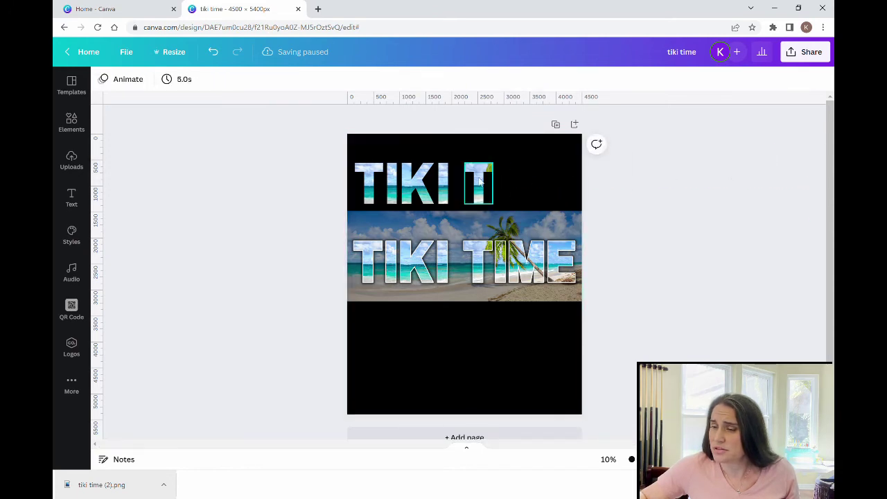
{"action": "key", "text": "Delete"}
{"action": "left_click", "coordinate": [452, 199]}
{"action": "left_click", "coordinate": [447, 195]}
{"action": "key", "text": "Delete"}
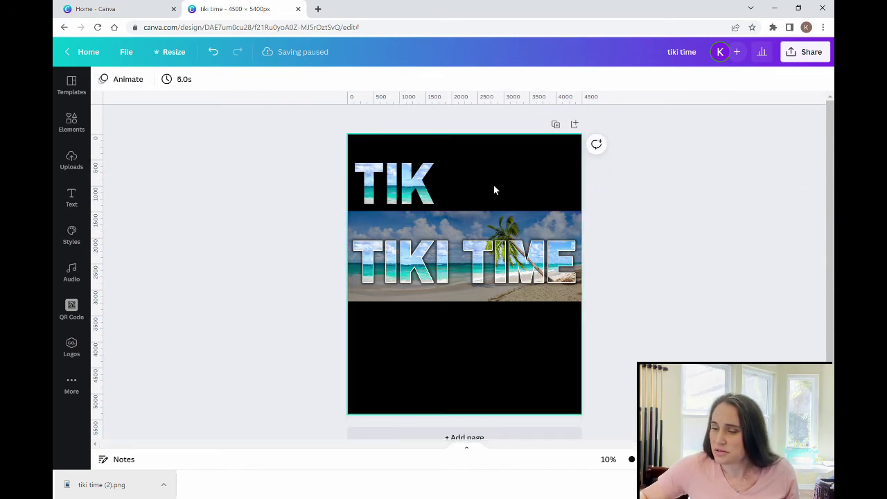
{"action": "left_click", "coordinate": [416, 183]}
{"action": "key", "text": "Delete"}
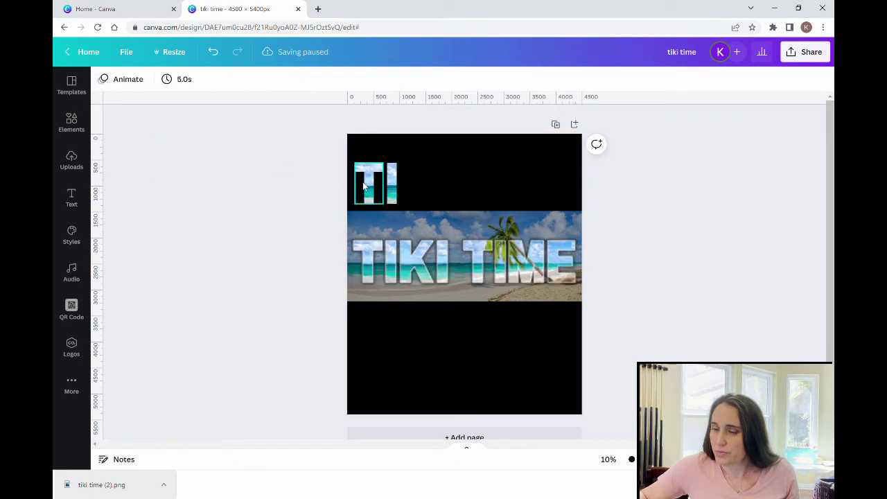
{"action": "left_click", "coordinate": [362, 182]}
{"action": "key", "text": "Delete"}
{"action": "left_click", "coordinate": [392, 184]}
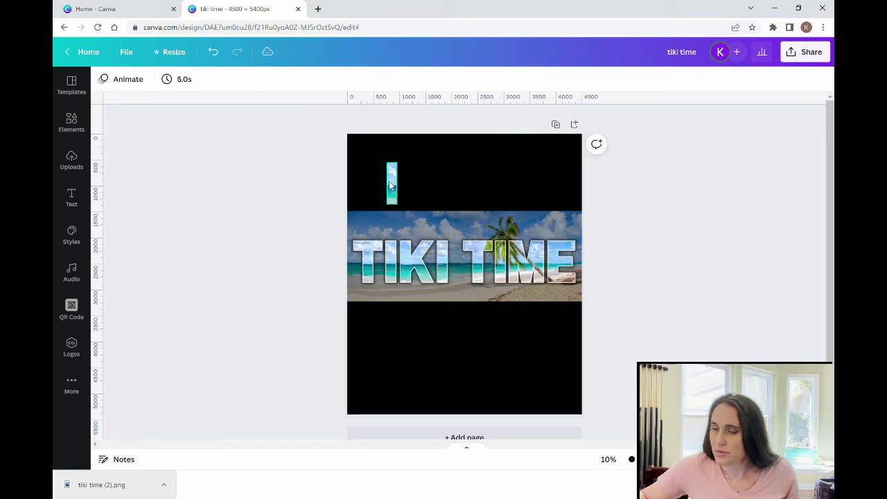
{"action": "key", "text": "Delete"}
{"action": "left_click", "coordinate": [499, 344]}
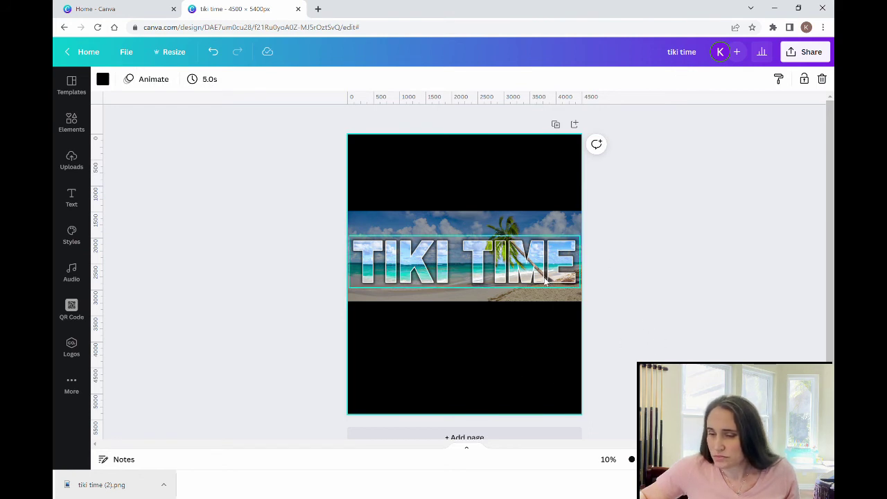
Nudge the outlined TIKI TIME image slightly upward over the faded beach photo.
{"action": "left_click", "coordinate": [521, 277]}
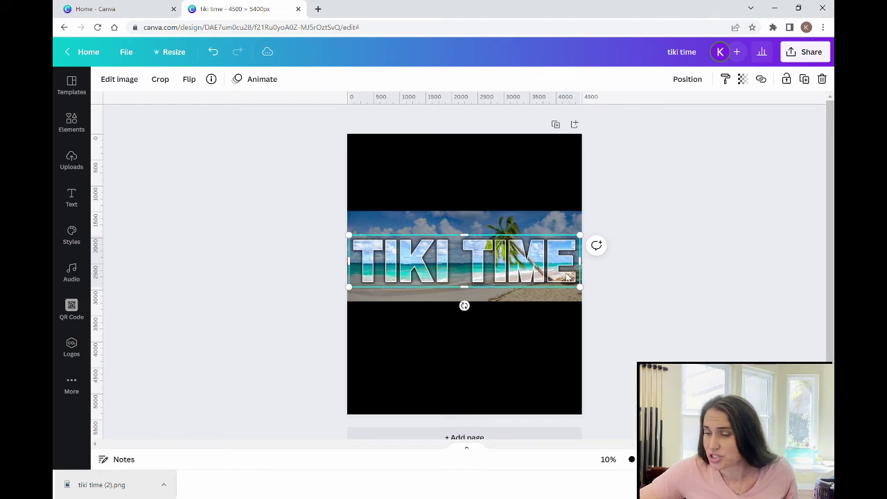
{"action": "left_click", "coordinate": [485, 340]}
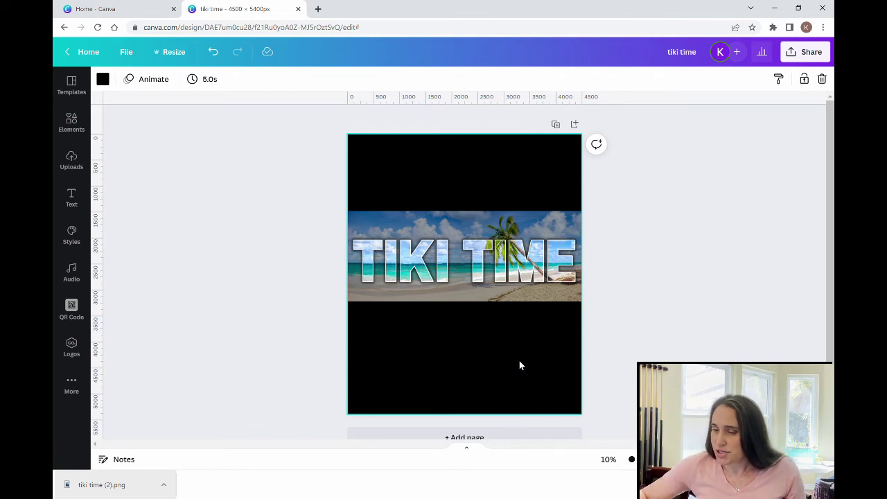
Reduce the faded beach photo's saturation to -48 in the image adjustments.
{"action": "left_click", "coordinate": [537, 282]}
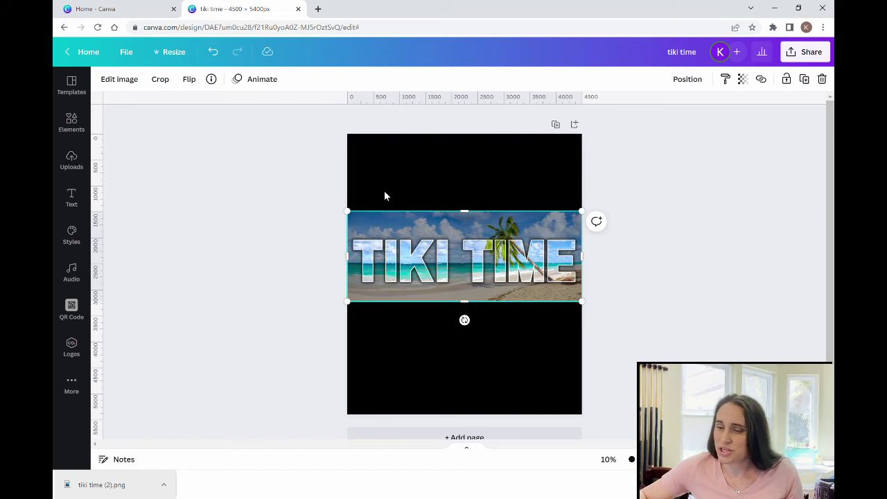
{"action": "left_click", "coordinate": [119, 81]}
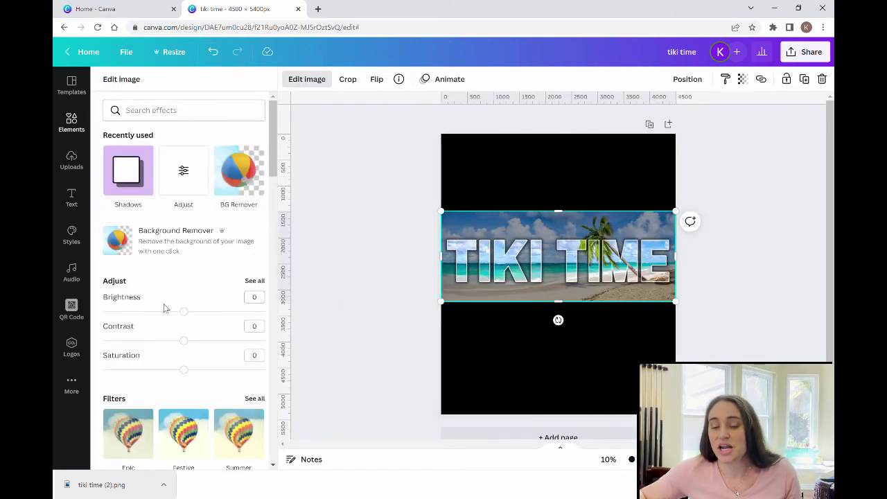
{"action": "left_click_drag", "start_coordinate": [184, 370], "coordinate": [141, 373]}
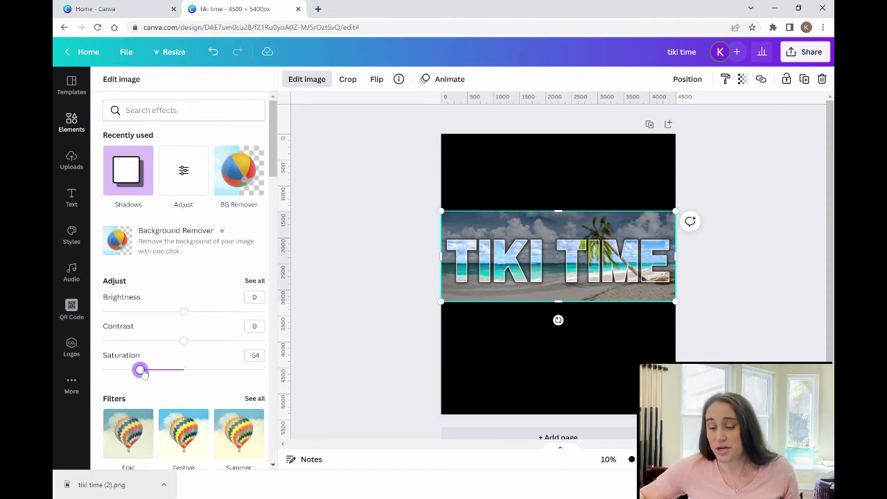
{"action": "left_click_drag", "start_coordinate": [141, 372], "coordinate": [147, 374]}
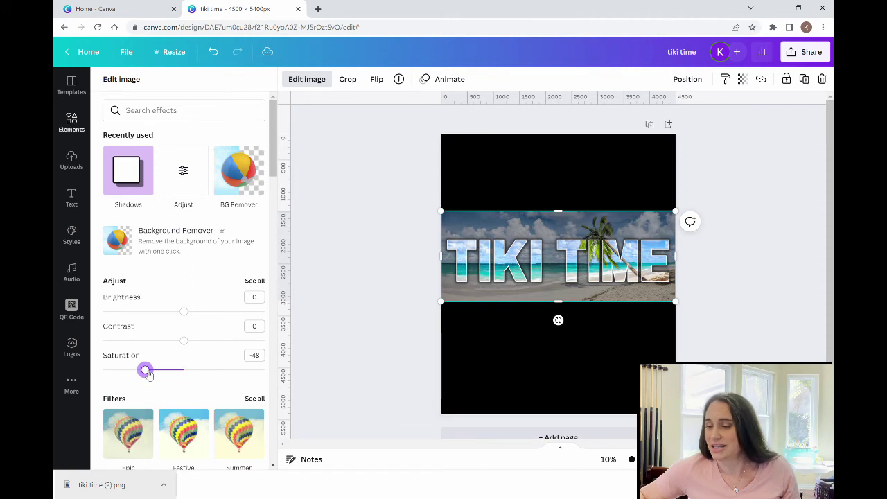
{"action": "mouse_move", "coordinate": [186, 313]}
{"action": "left_mouse_down"}
{"action": "mouse_move", "coordinate": [171, 316]}
{"action": "mouse_move", "coordinate": [206, 315]}
{"action": "mouse_move", "coordinate": [163, 316]}
{"action": "mouse_move", "coordinate": [216, 316]}
{"action": "mouse_move", "coordinate": [175, 316]}
{"action": "mouse_move", "coordinate": [186, 315]}
{"action": "left_mouse_up"}
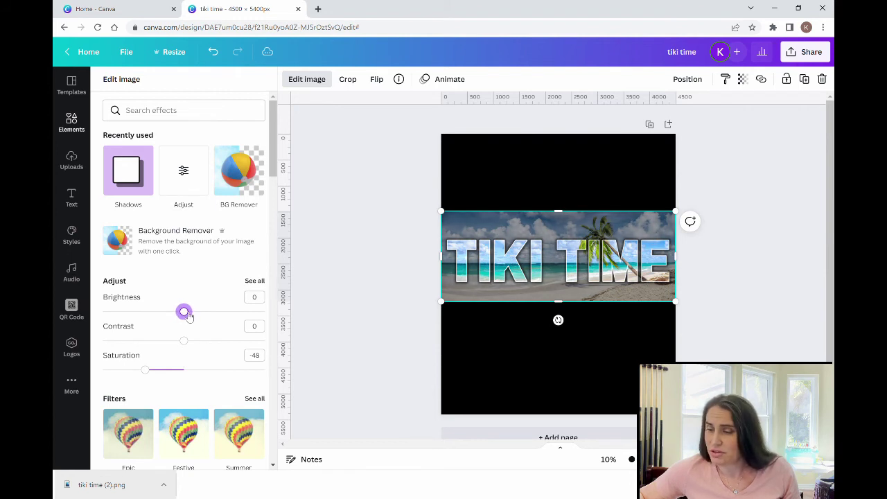
{"action": "left_click", "coordinate": [323, 320]}
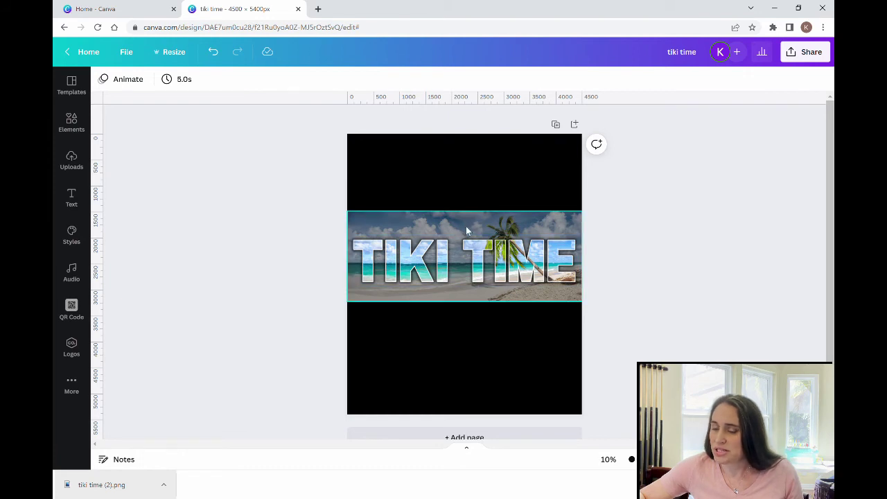
Move the faded beach photo up near the page's upper edge and place the outlined lettering back over it.
{"action": "left_click_drag", "start_coordinate": [467, 227], "coordinate": [473, 180]}
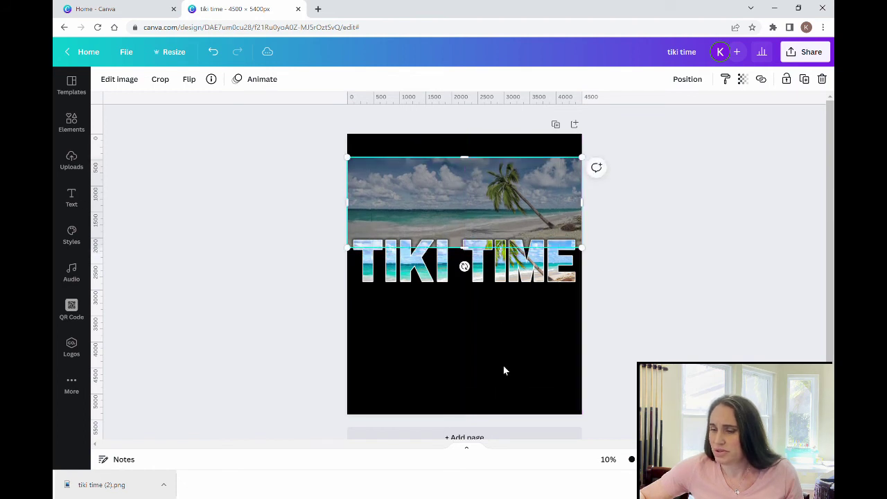
{"action": "left_click", "coordinate": [530, 411]}
{"action": "left_click_drag", "start_coordinate": [490, 275], "coordinate": [494, 222]}
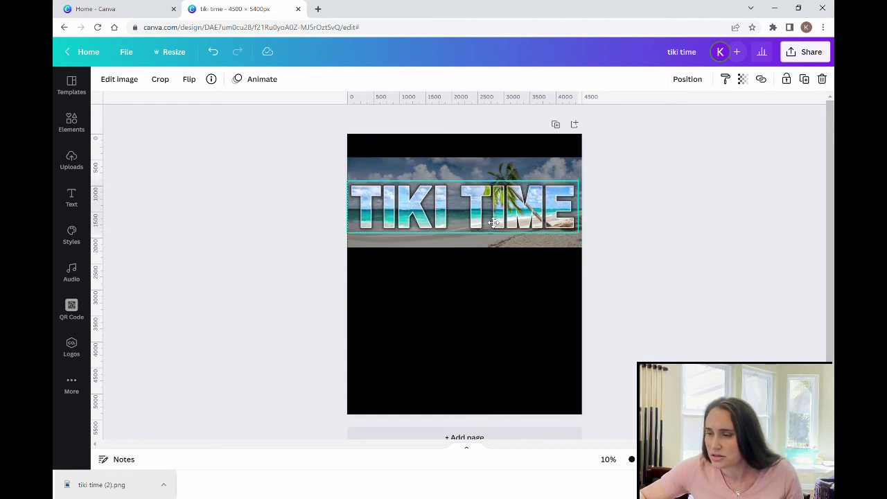
{"action": "left_click_drag", "start_coordinate": [493, 222], "coordinate": [494, 223]}
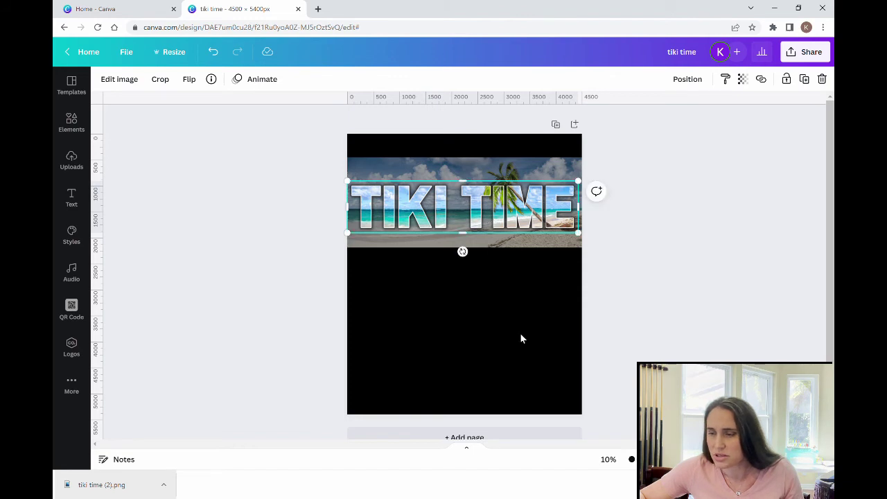
{"action": "left_click", "coordinate": [544, 350]}
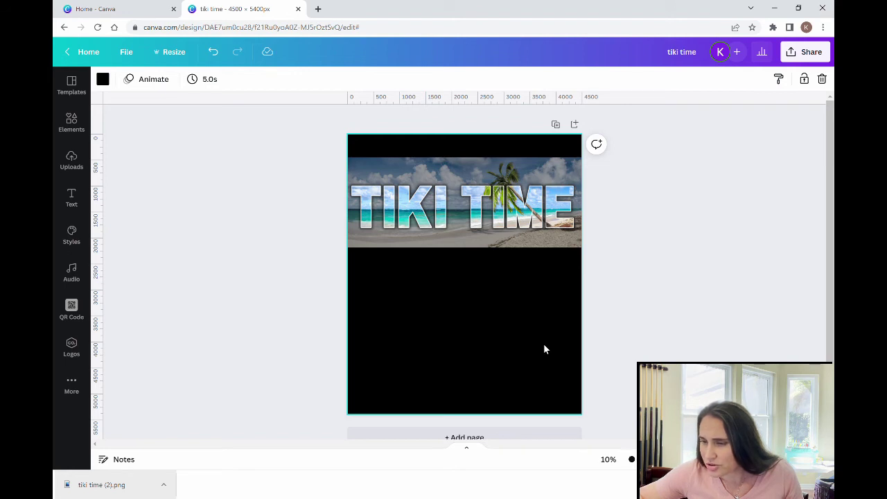
{"action": "left_click", "coordinate": [525, 199]}
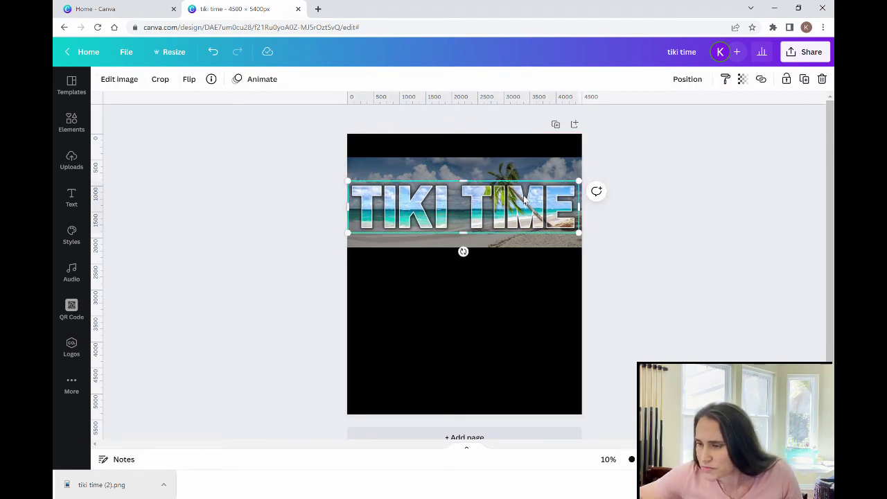
{"action": "left_click", "coordinate": [484, 337]}
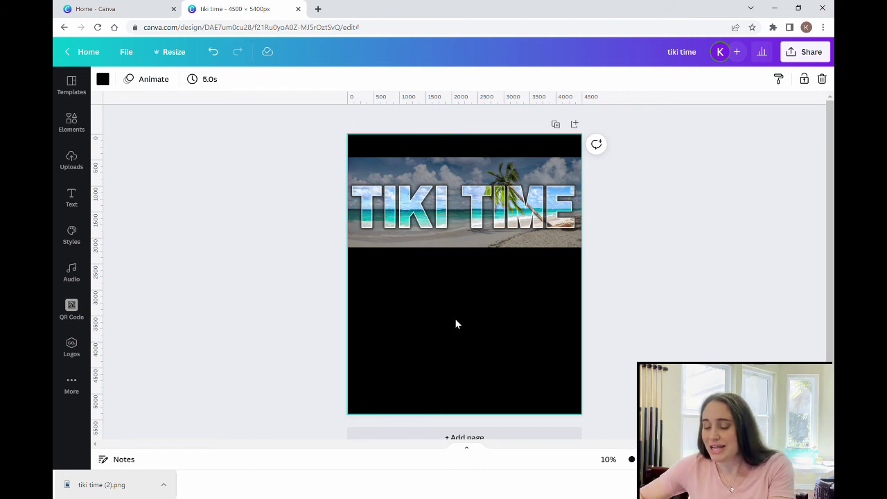
Add a straight line below the beach photo and increase its line weight to a thick stroke.
{"action": "key", "text": "l"}
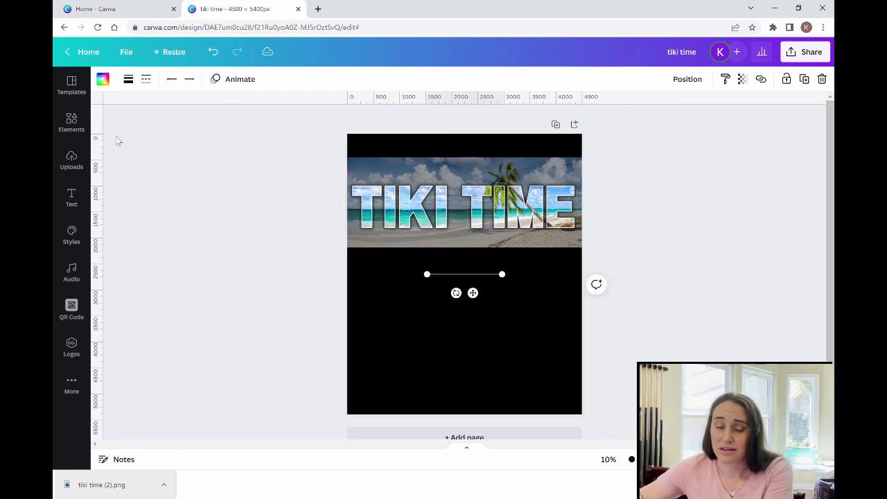
{"action": "left_click", "coordinate": [129, 80]}
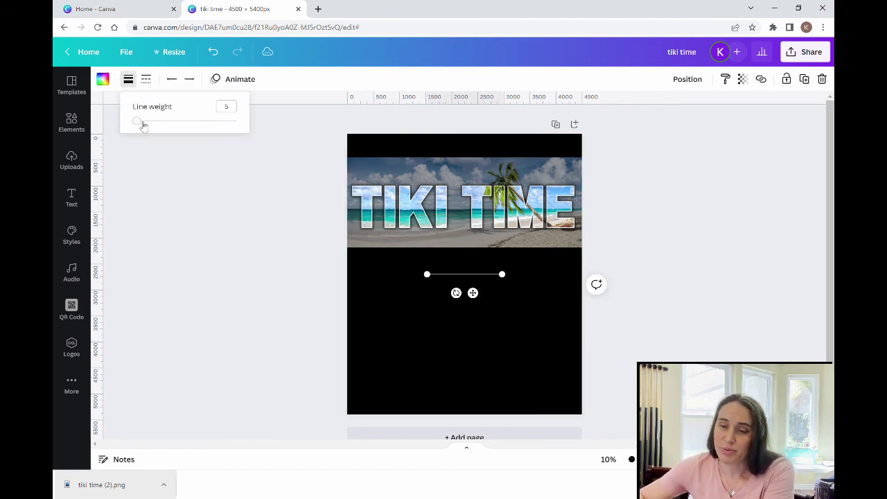
{"action": "left_click_drag", "start_coordinate": [140, 124], "coordinate": [200, 125]}
{"action": "left_click", "coordinate": [376, 314]}
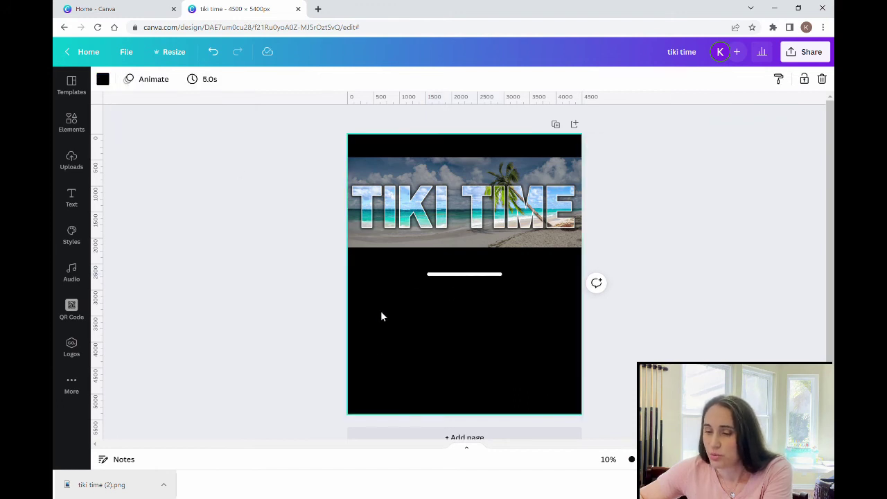
Extend the thick white line past both page sides and place it along the beach photo's lower edge.
{"action": "left_click", "coordinate": [431, 275]}
{"action": "left_click_drag", "start_coordinate": [427, 274], "coordinate": [344, 284]}
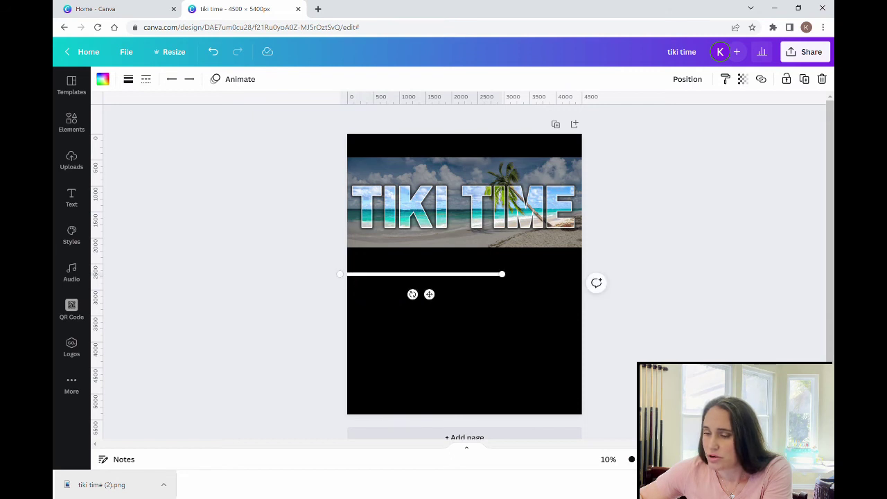
{"action": "left_click_drag", "start_coordinate": [502, 274], "coordinate": [605, 279]}
{"action": "left_click", "coordinate": [528, 344]}
{"action": "left_click_drag", "start_coordinate": [511, 277], "coordinate": [515, 254]}
{"action": "left_click", "coordinate": [495, 346]}
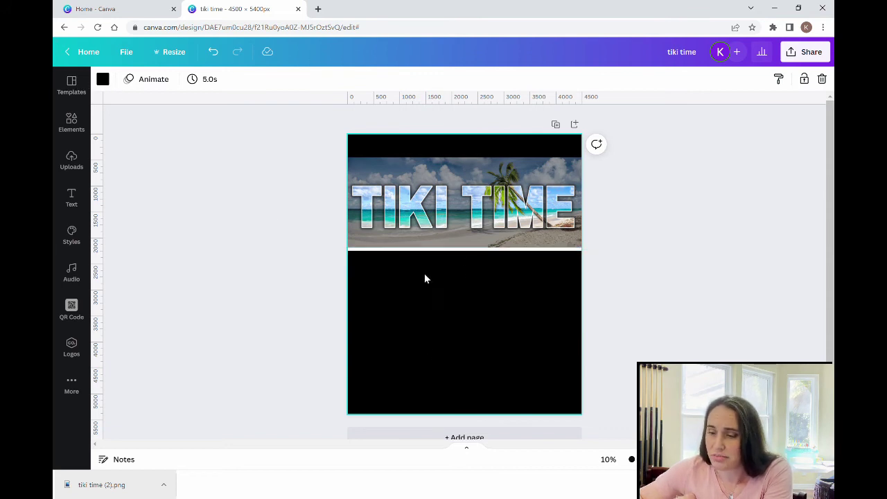
Recolor the thick line below the beach photo to teal #46ABA8, sampled from the water inside the TIKI lettering.
{"action": "left_click", "coordinate": [436, 249]}
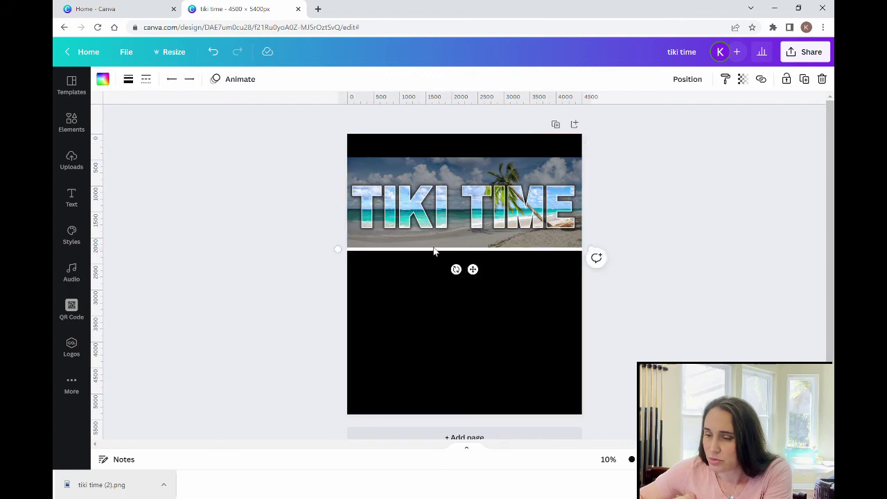
{"action": "left_click", "coordinate": [110, 80]}
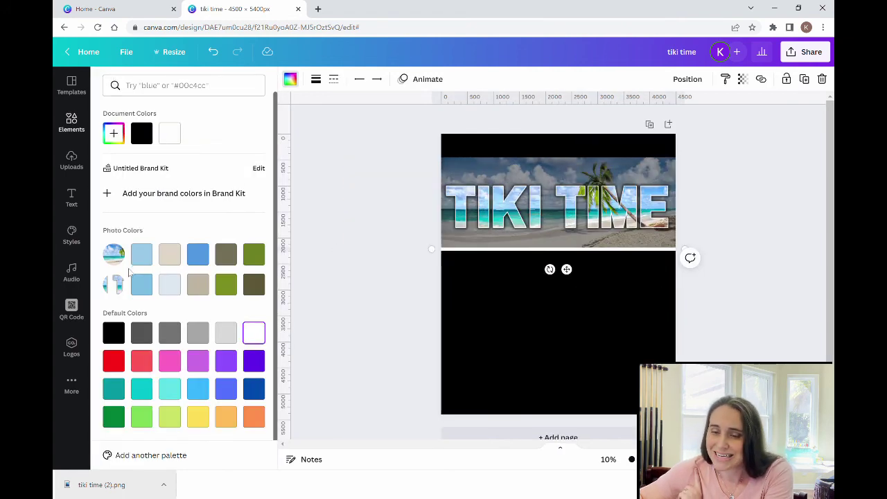
{"action": "left_click", "coordinate": [199, 262]}
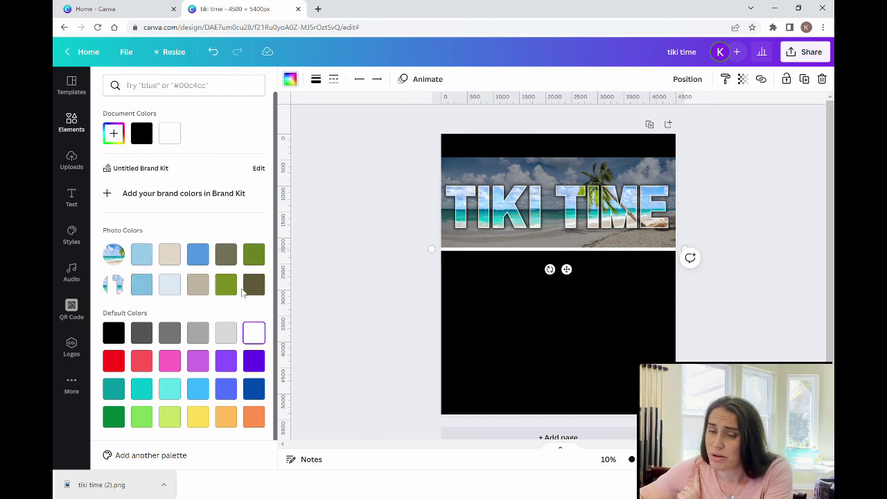
{"action": "left_click", "coordinate": [114, 133]}
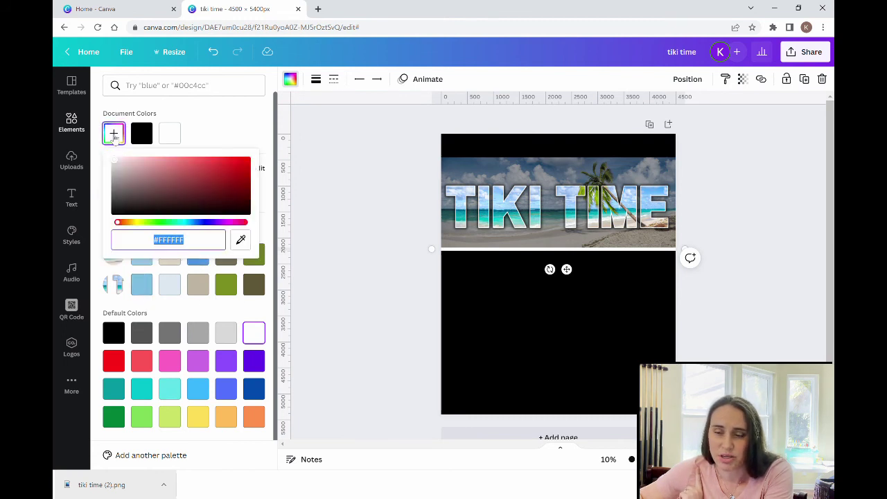
{"action": "left_click", "coordinate": [242, 240]}
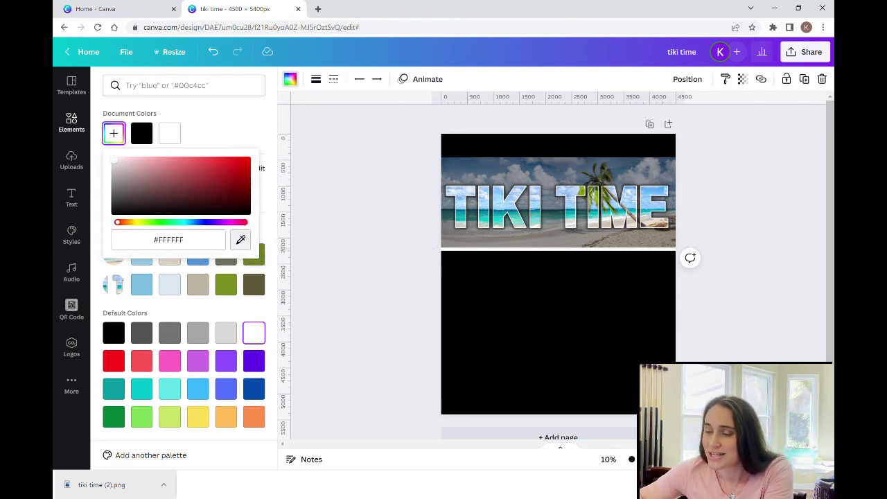
{"action": "left_click", "coordinate": [511, 219]}
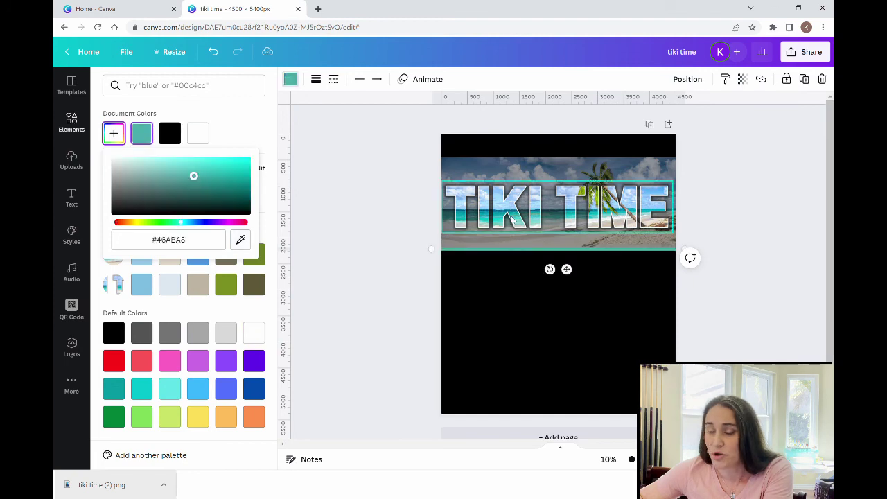
{"action": "left_click", "coordinate": [480, 344]}
{"action": "left_click", "coordinate": [531, 330]}
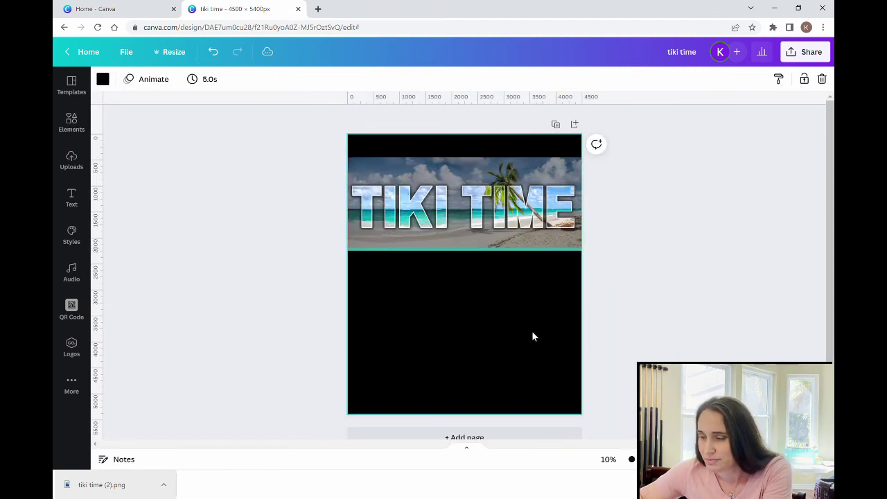
Duplicate the thick teal line and place the copy along the beach photo's upper edge.
{"action": "left_click", "coordinate": [507, 250]}
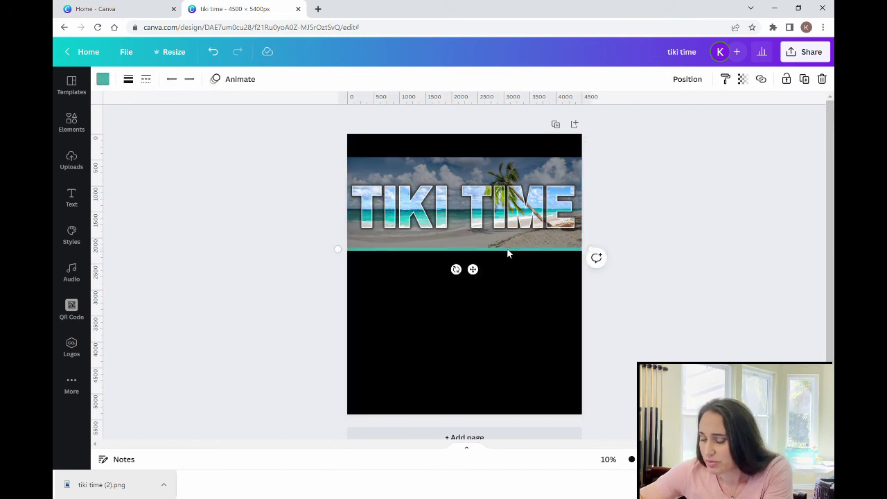
{"action": "left_click", "coordinate": [468, 354]}
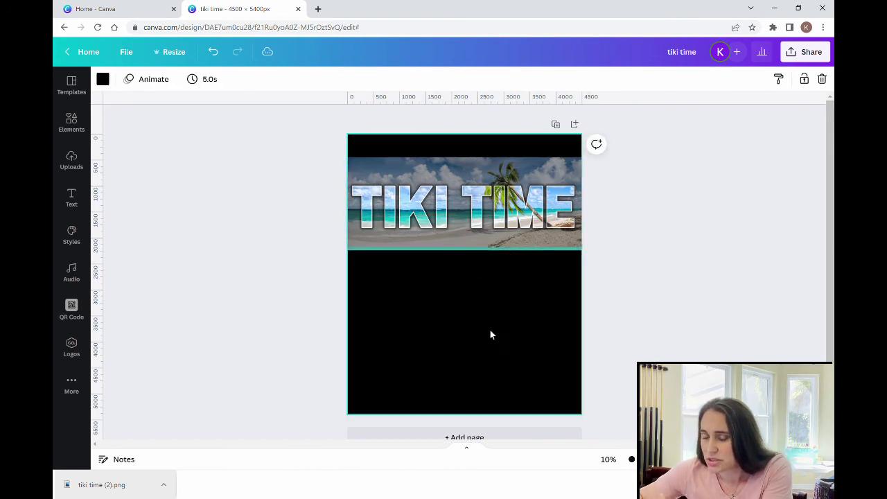
{"action": "left_click", "coordinate": [458, 250]}
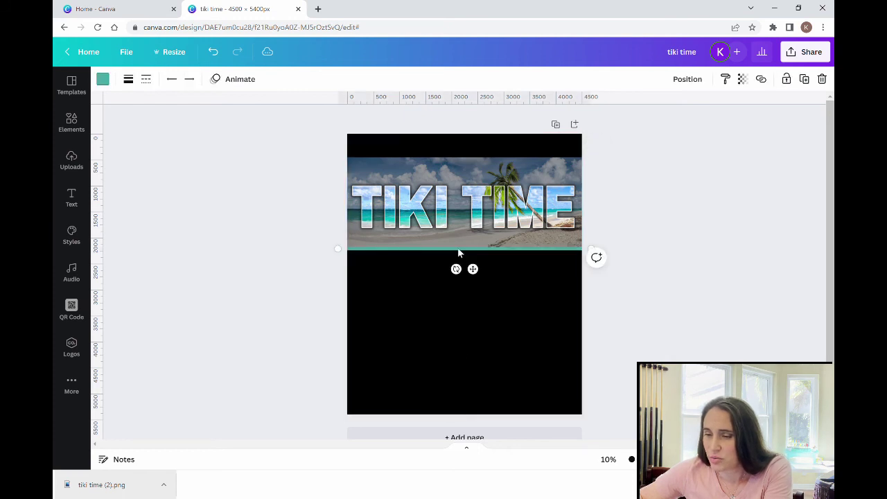
{"action": "left_click", "coordinate": [444, 320]}
{"action": "left_click_drag", "start_coordinate": [458, 249], "coordinate": [470, 167]}
{"action": "left_click", "coordinate": [472, 349]}
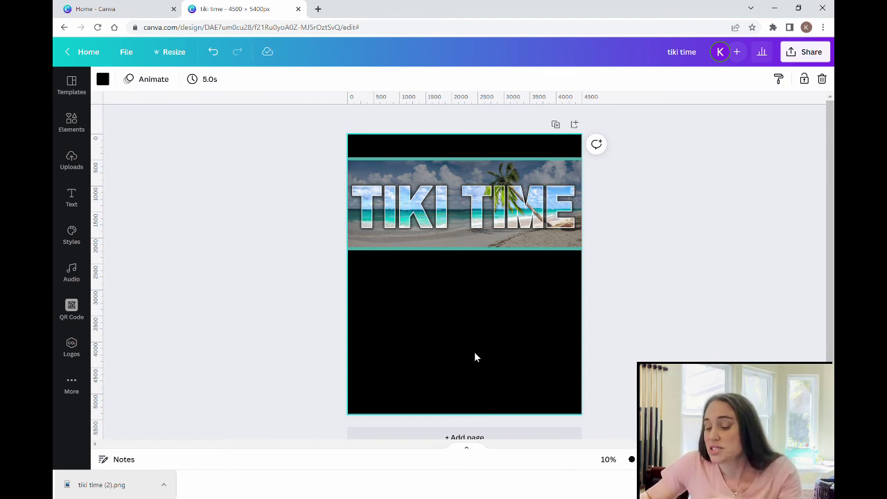
Add another straight line below the banner, color it white and set its line weight to 14.
{"action": "key", "text": "l"}
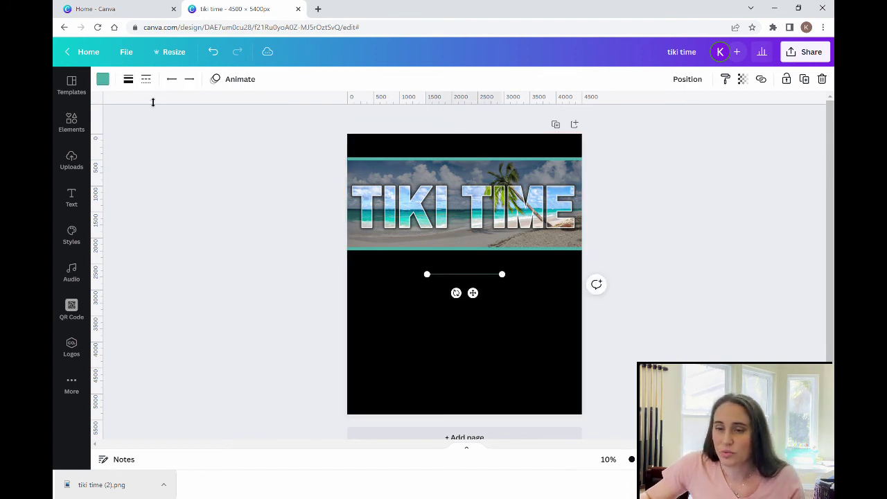
{"action": "left_click", "coordinate": [102, 79]}
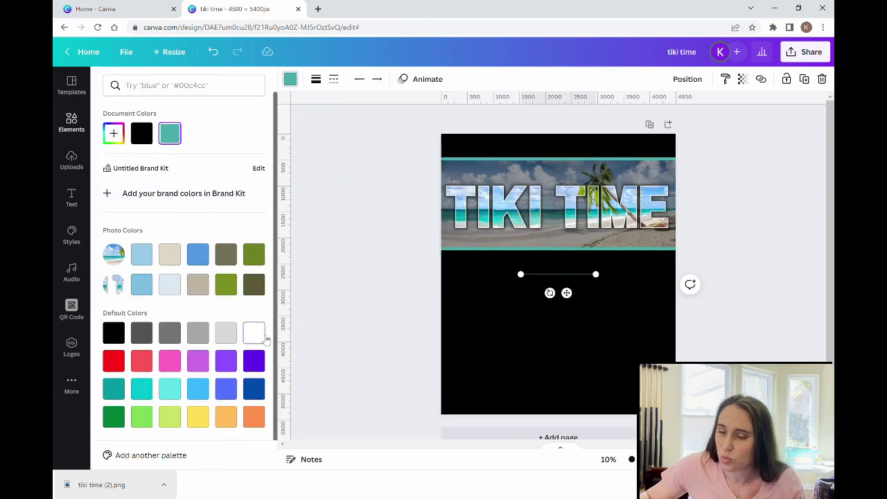
{"action": "left_click", "coordinate": [411, 318]}
{"action": "left_click", "coordinate": [128, 79]}
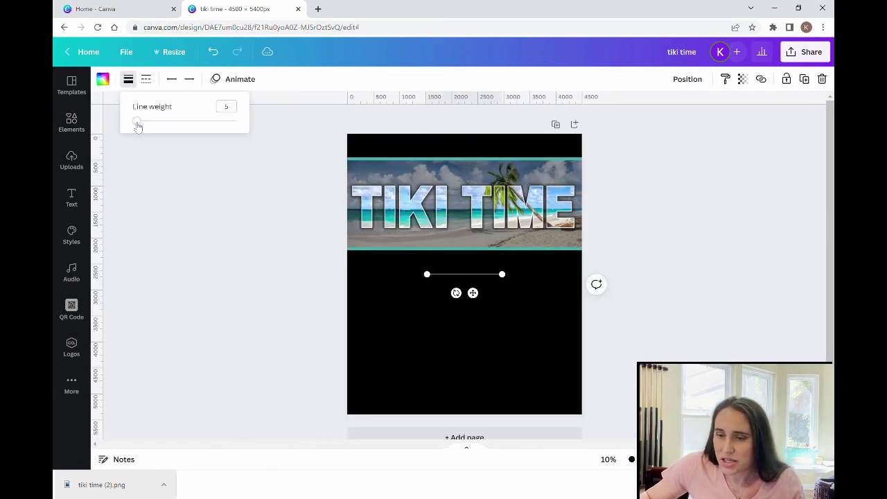
{"action": "left_click_drag", "start_coordinate": [147, 125], "coordinate": [149, 127]}
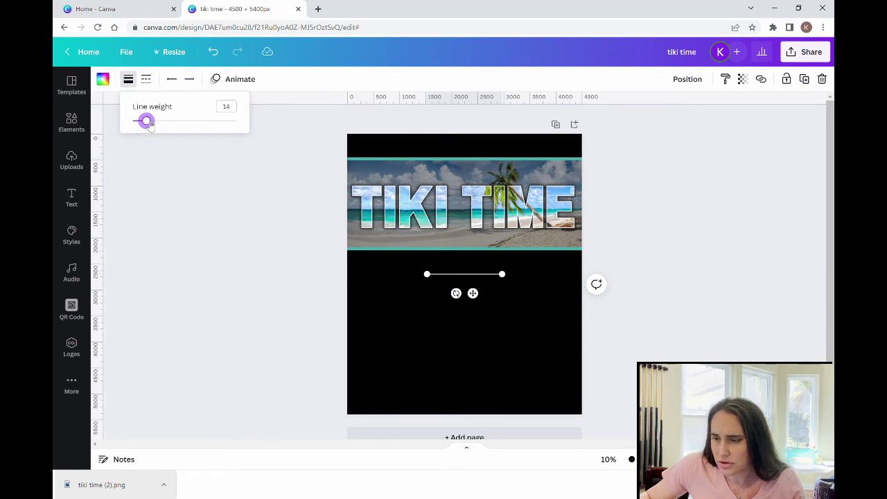
Extend the thin white line past both page sides and place it just above the lower teal line.
{"action": "left_click_drag", "start_coordinate": [502, 274], "coordinate": [594, 282]}
{"action": "left_click_drag", "start_coordinate": [427, 274], "coordinate": [338, 274]}
{"action": "left_click", "coordinate": [457, 362]}
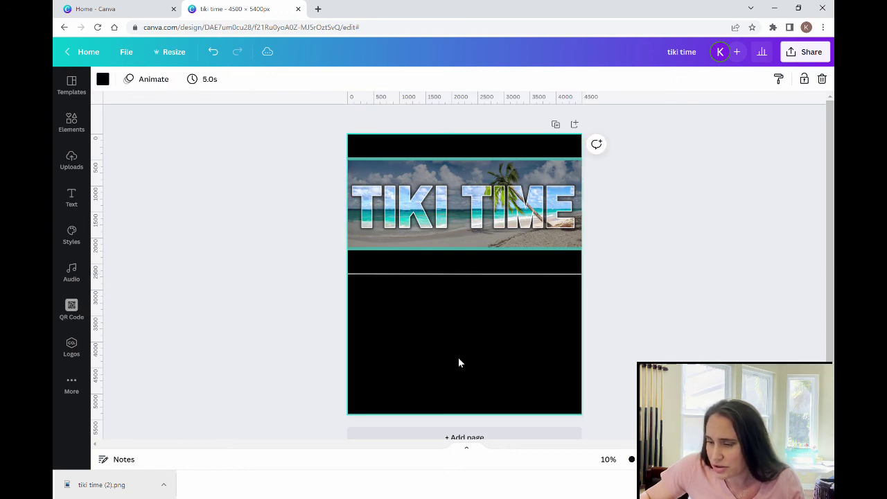
{"action": "left_click", "coordinate": [484, 274]}
{"action": "left_click_drag", "start_coordinate": [484, 275], "coordinate": [493, 255]}
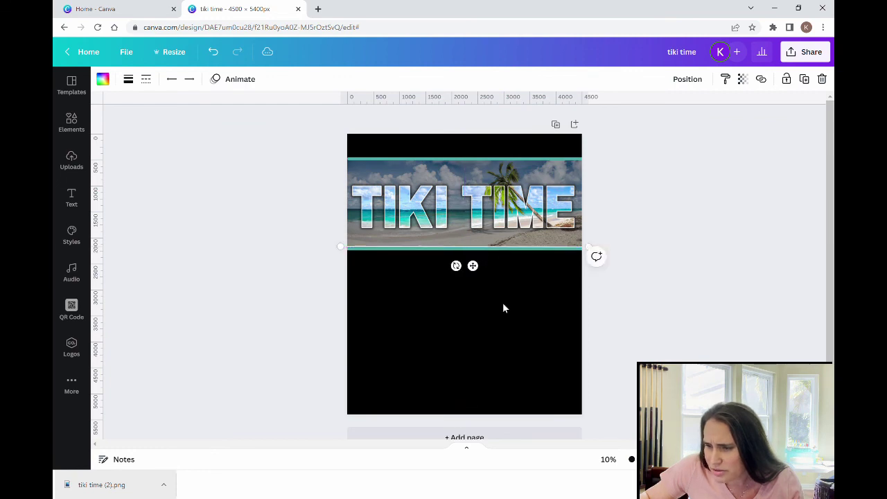
{"action": "left_click", "coordinate": [502, 303]}
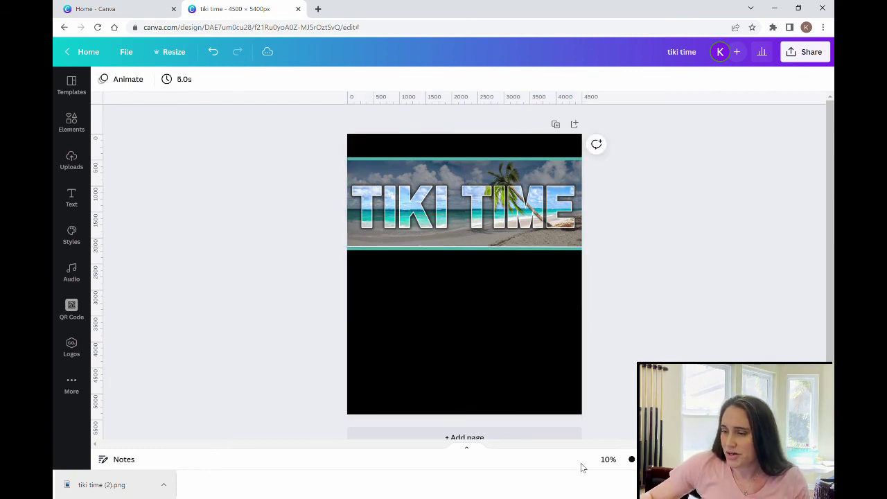
Duplicate the thin white line and place the copy just below the upper teal line.
{"action": "left_click", "coordinate": [475, 247]}
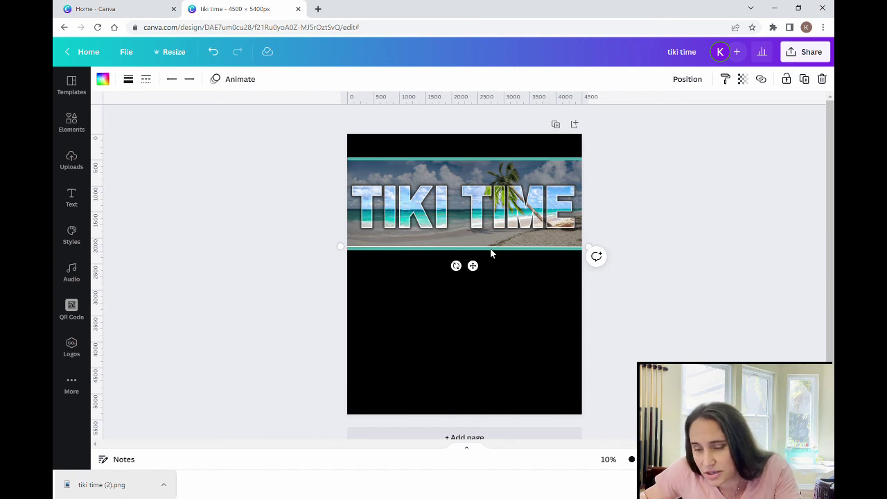
{"action": "left_click_drag", "start_coordinate": [491, 249], "coordinate": [499, 167]}
{"action": "left_click", "coordinate": [670, 327]}
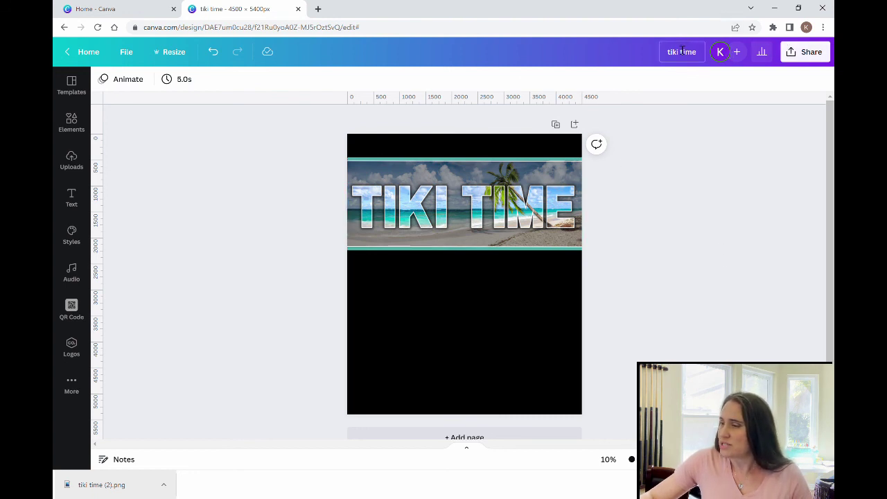
Review the design's PNG download options, including the transparent background setting, and close them.
{"action": "left_click", "coordinate": [804, 52]}
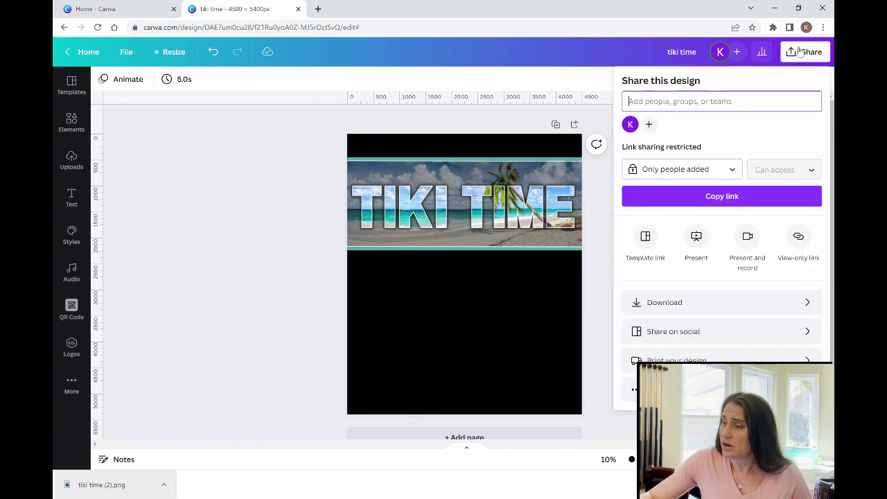
{"action": "left_click", "coordinate": [791, 303]}
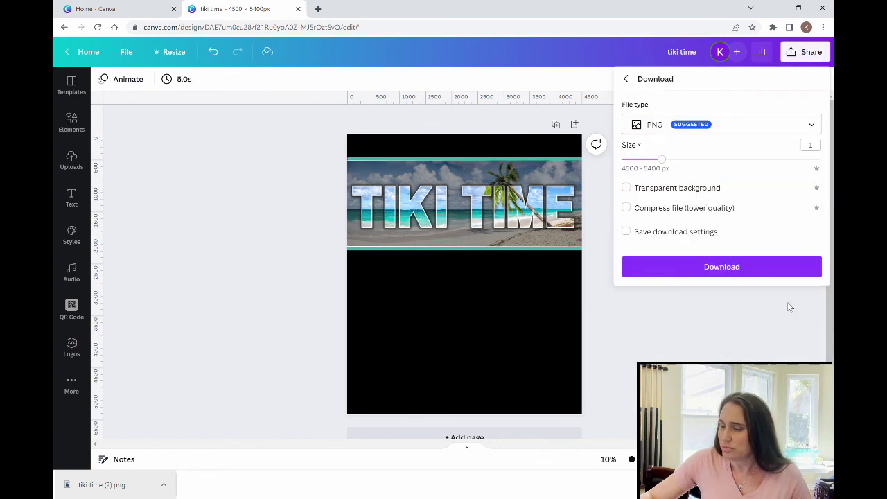
{"action": "left_click", "coordinate": [697, 190]}
{"action": "left_click", "coordinate": [743, 276]}
{"action": "left_click", "coordinate": [604, 355]}
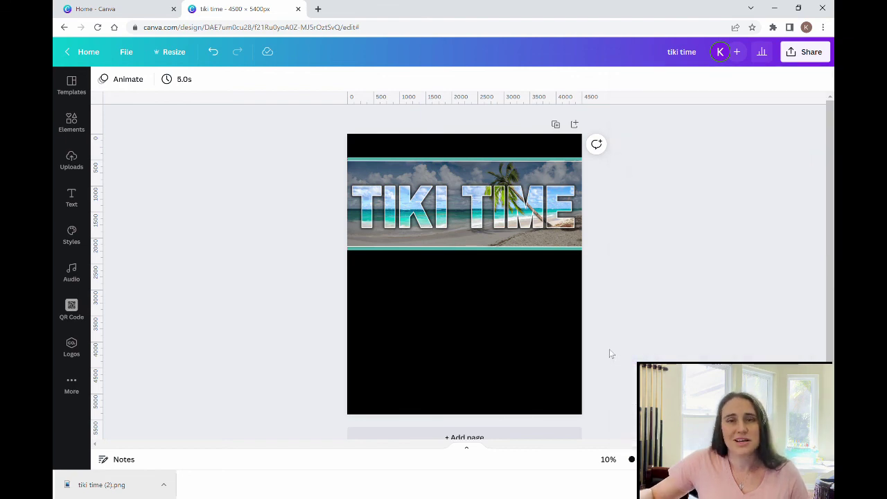